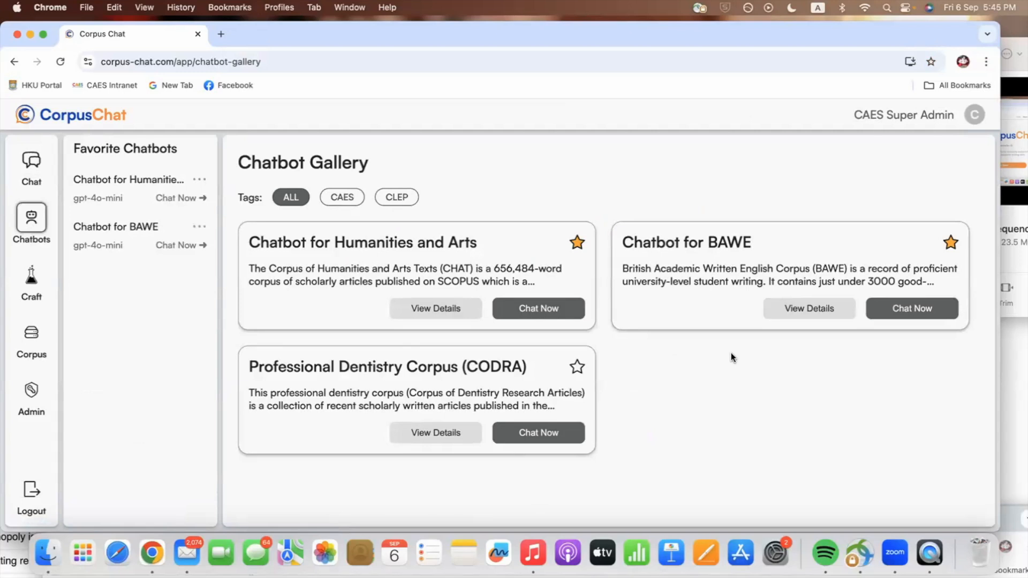
Ask the Chatbot for BAWE: "Can you compare the frequency and usage of these two word 'show' and 'demonstrate' in the corpus? Present them in a table.".
{"action": "left_click", "coordinate": [899, 309]}
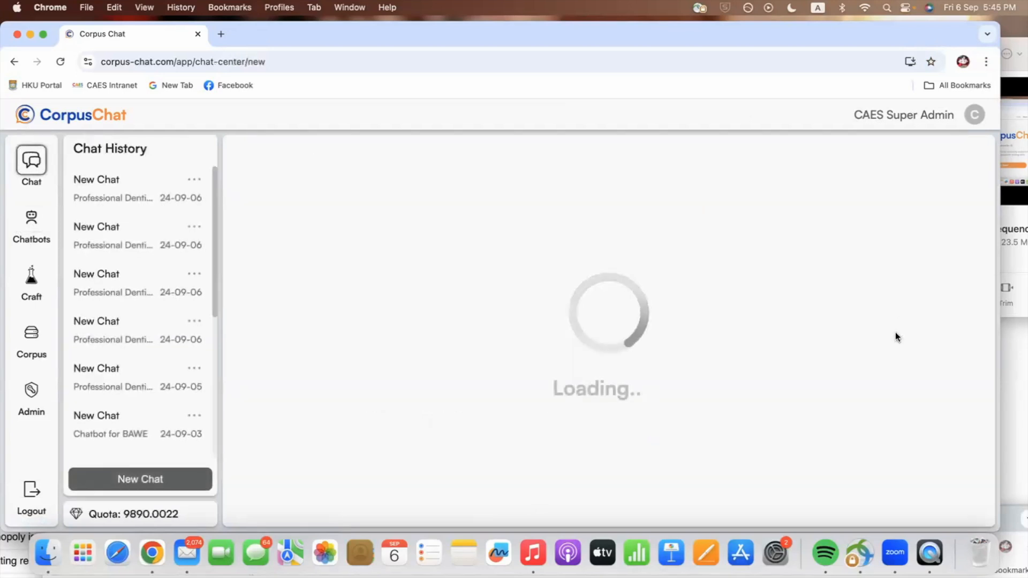
{"action": "left_click", "coordinate": [368, 484]}
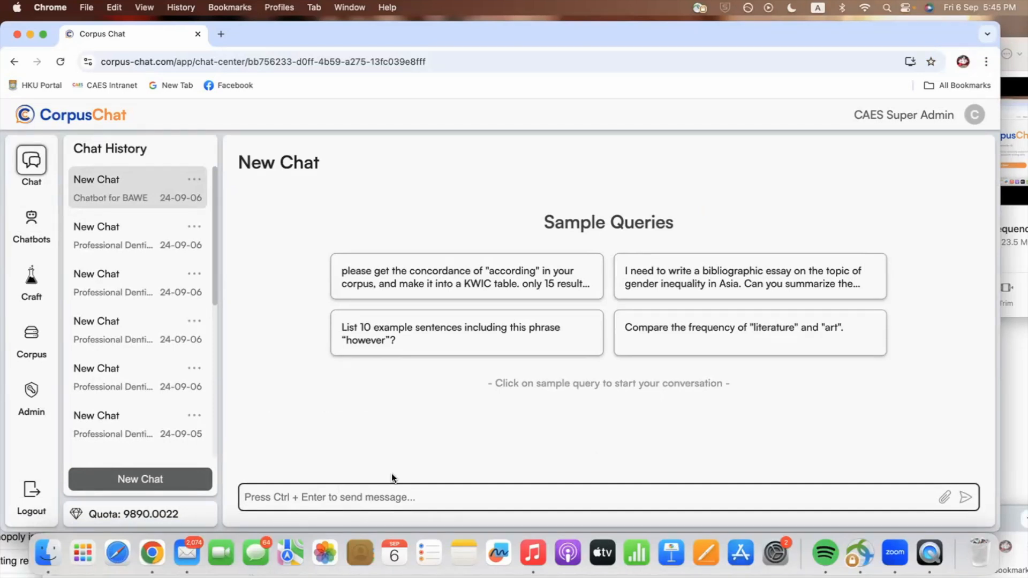
{"action": "type", "text": "Can you compare the freqwue"}
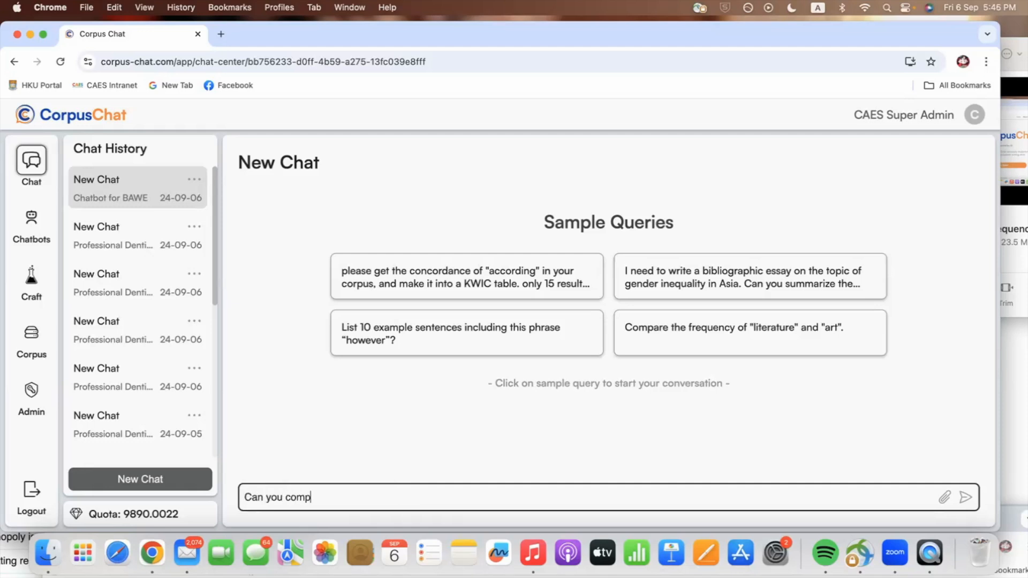
{"action": "key", "text": "BackSpace"}
{"action": "key", "text": "BackSpace"}
{"action": "key", "text": "BackSpace"}
{"action": "type", "text": "ency an"}
{"action": "key", "text": "BackSpace"}
{"action": "key", "text": "BackSpace"}
{"action": "key", "text": "BackSpace"}
{"action": "key", "text": "BackSpace"}
{"action": "key", "text": "BackSpace"}
{"action": "key", "text": "BackSpace"}
{"action": "key", "text": "BackSpace"}
{"action": "type", "text": "uency an"}
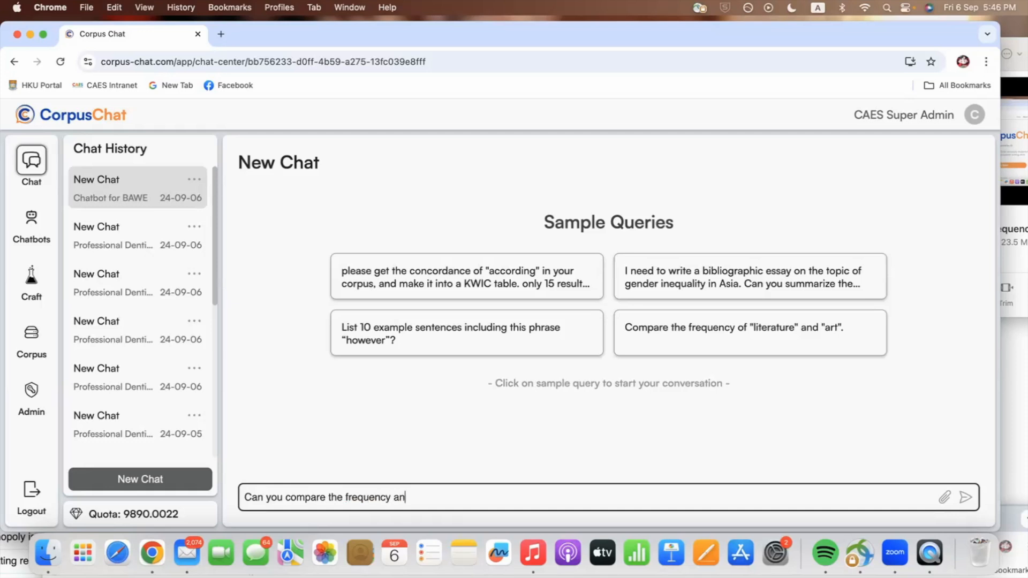
{"action": "type", "text": "d usage of these two "}
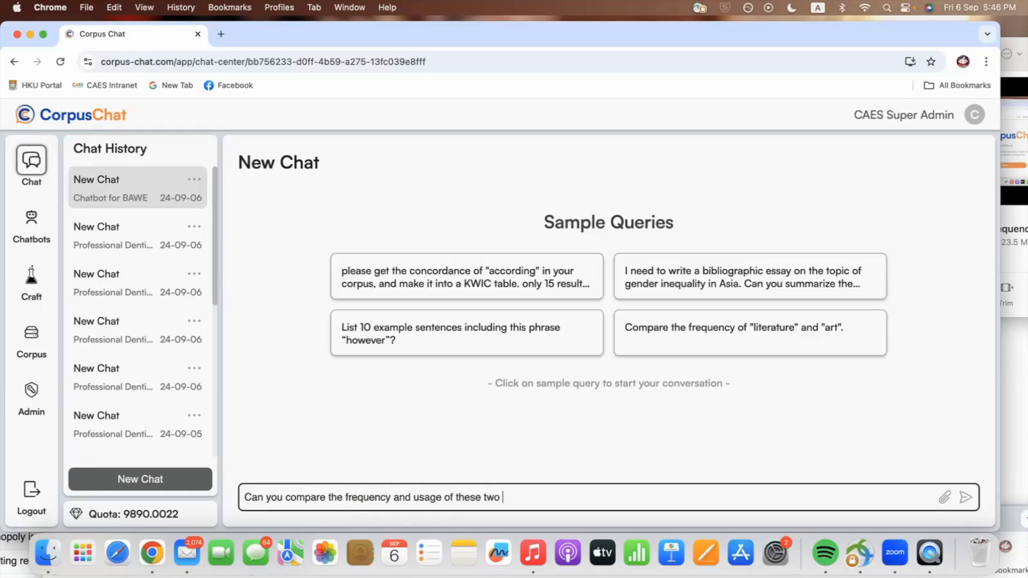
{"action": "type", "text": "word 'show' and 'demonst"}
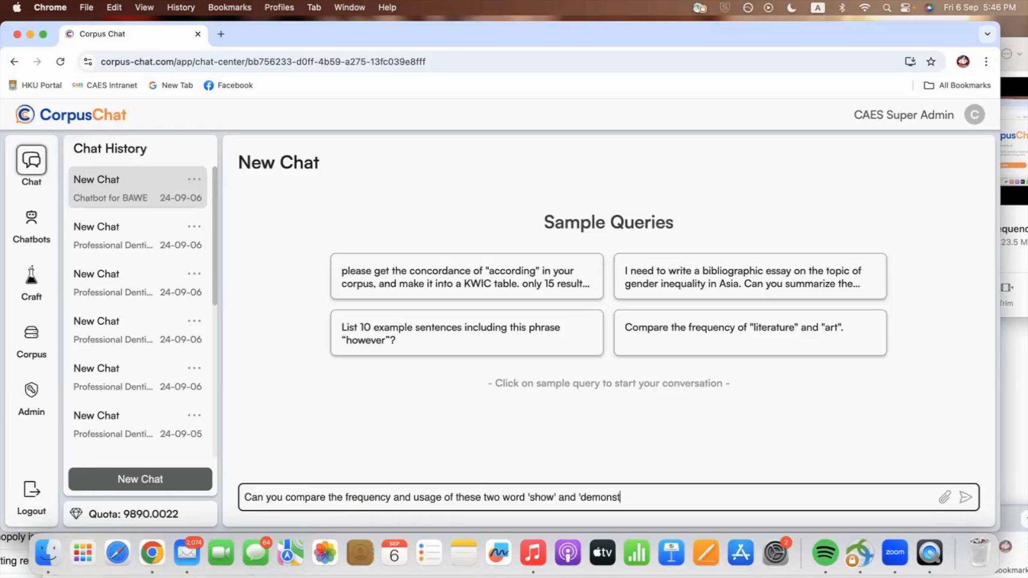
{"action": "type", "text": "rate' in the corpus? Pressent them in a tba"}
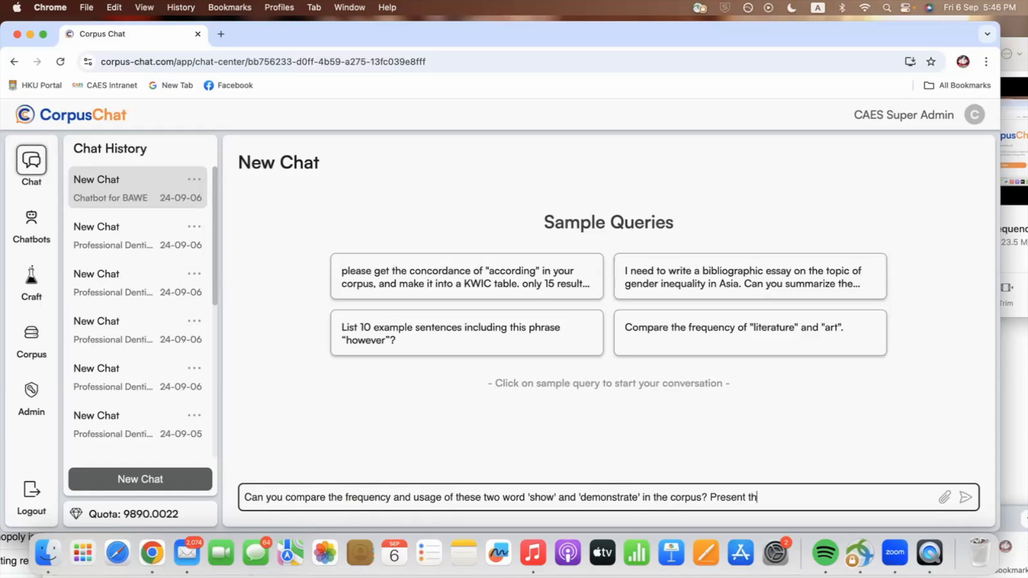
{"action": "key", "text": "BackSpace"}
{"action": "key", "text": "BackSpace"}
{"action": "type", "text": "able."}
{"action": "left_click", "coordinate": [961, 499]}
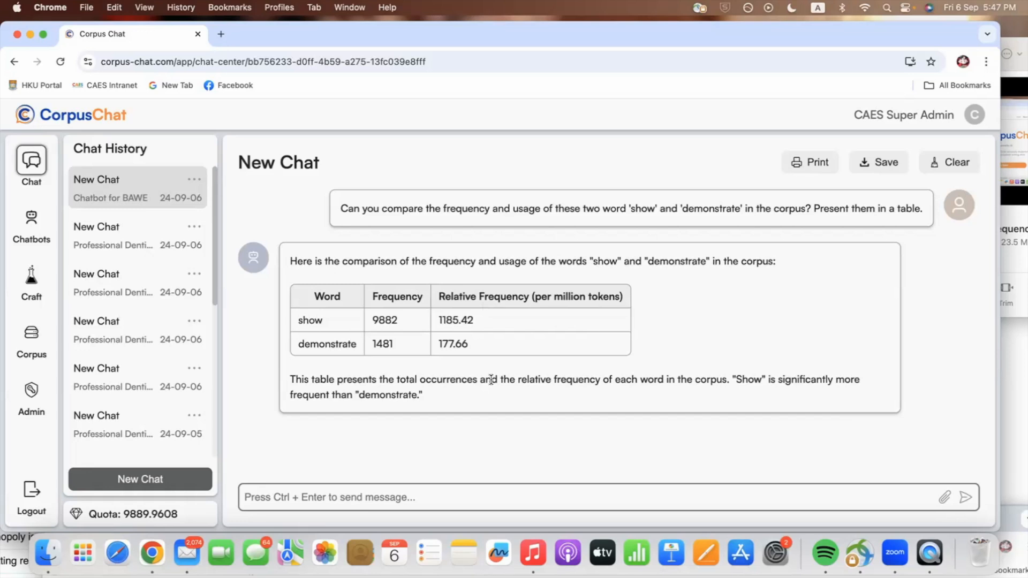
Copy the previous question into a new message, insert "normalised" before "frequency" and send it.
{"action": "left_click_drag", "start_coordinate": [340, 208], "coordinate": [930, 206]}
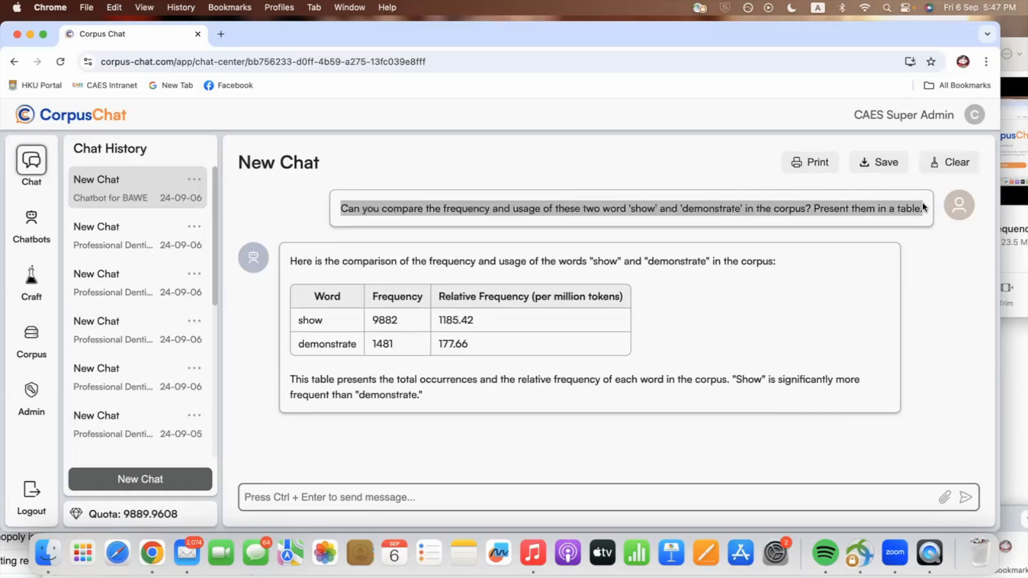
{"action": "left_click", "coordinate": [112, 9]}
{"action": "left_click", "coordinate": [127, 78]}
{"action": "left_click", "coordinate": [251, 496]}
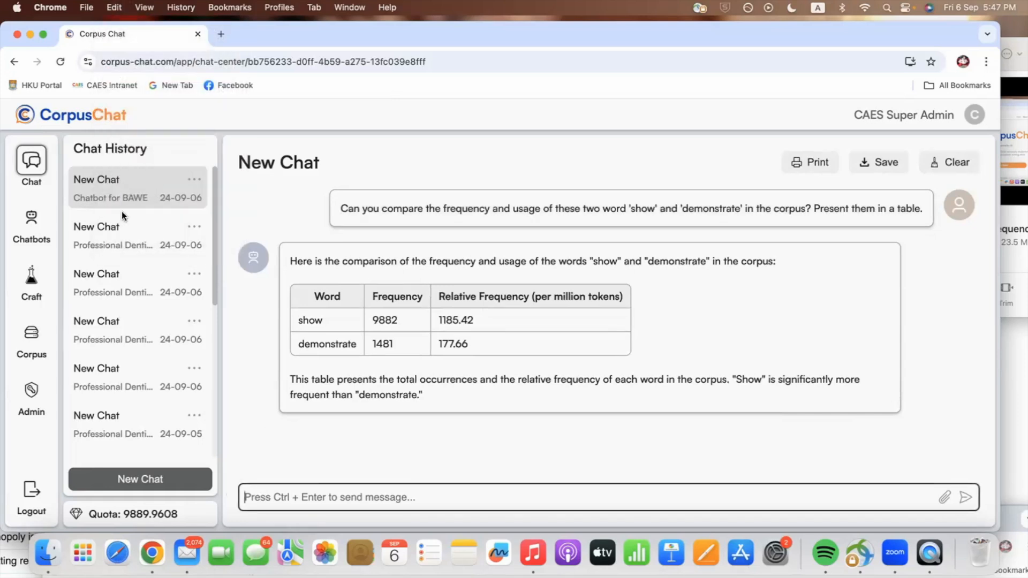
{"action": "left_click", "coordinate": [114, 7]}
{"action": "left_click", "coordinate": [133, 89]}
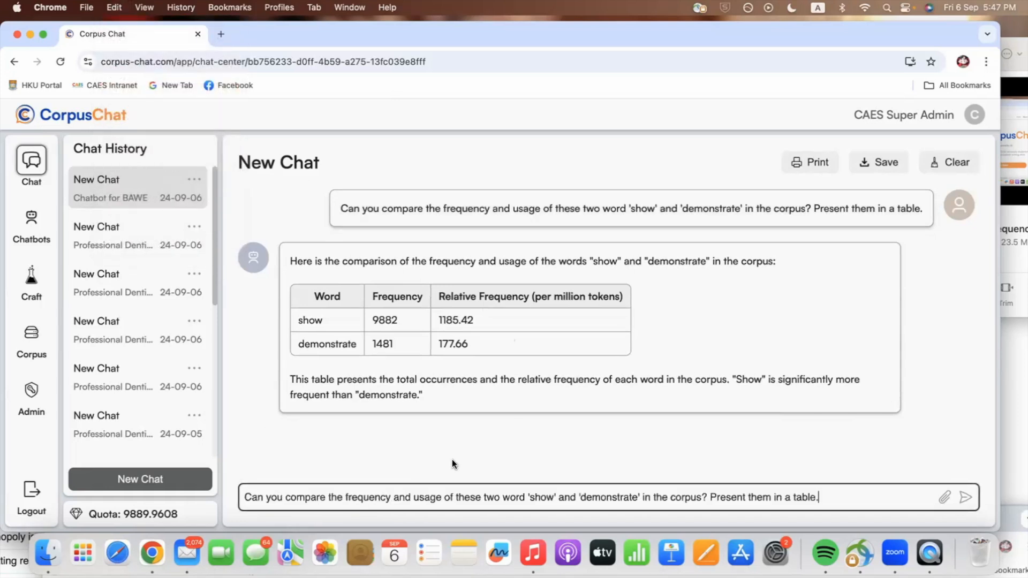
{"action": "left_click", "coordinate": [345, 497]}
{"action": "type", "text": "normalised"}
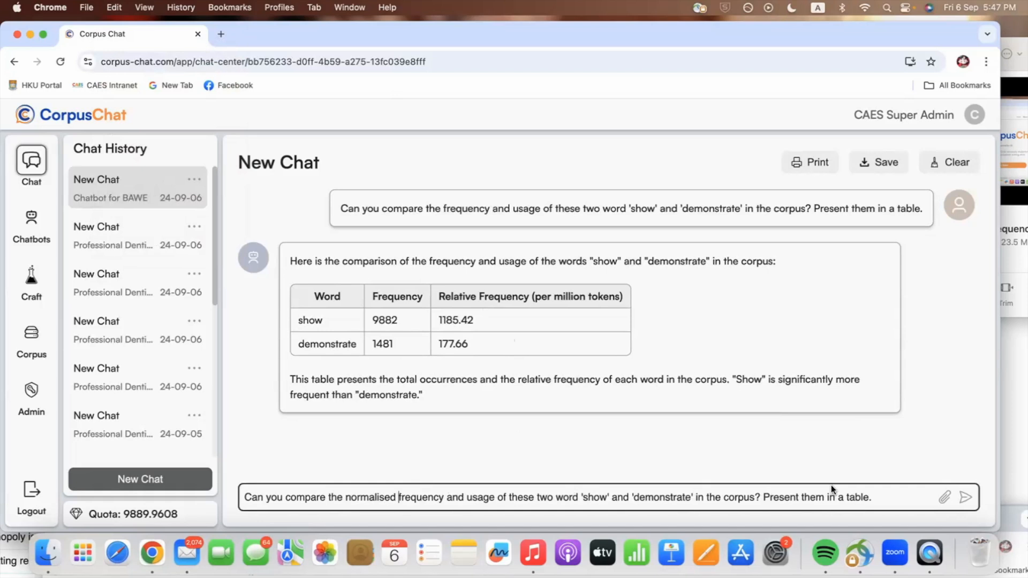
{"action": "left_click", "coordinate": [966, 498]}
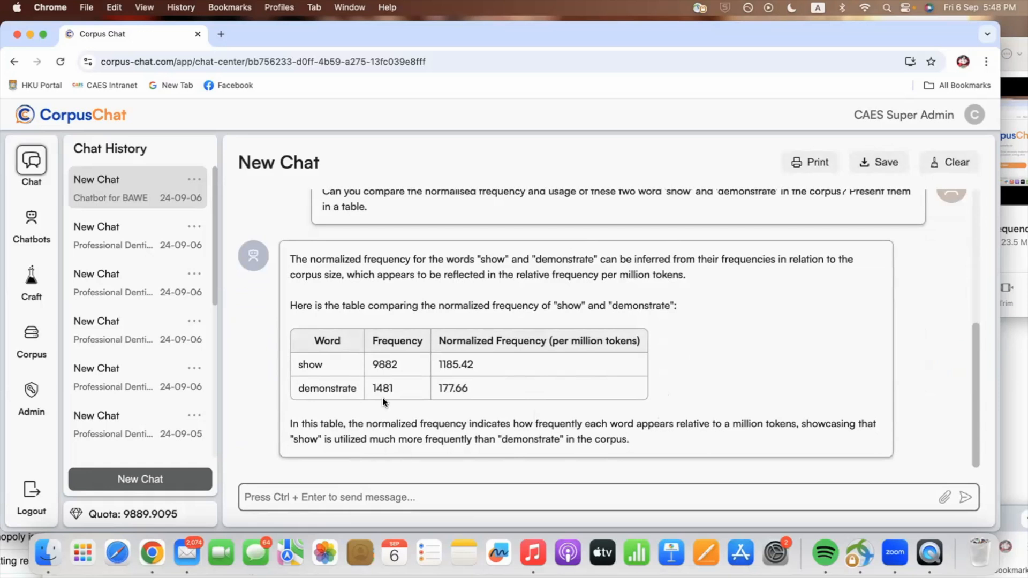
Begin a follow-up message with "I am struggling with using these two words. Based on the frequency results, give me".
{"action": "left_click", "coordinate": [346, 495]}
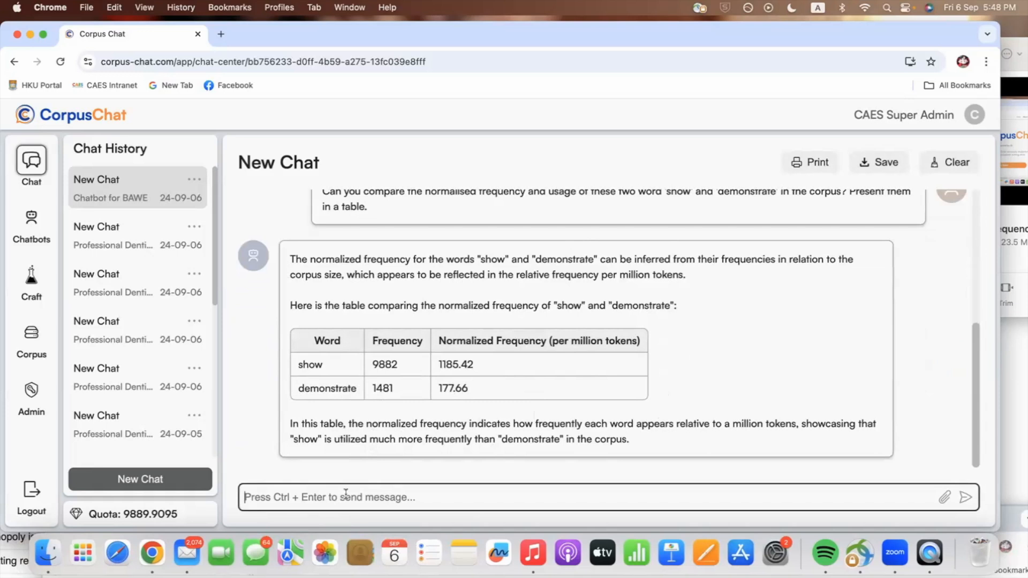
{"action": "type", "text": "I am strug"}
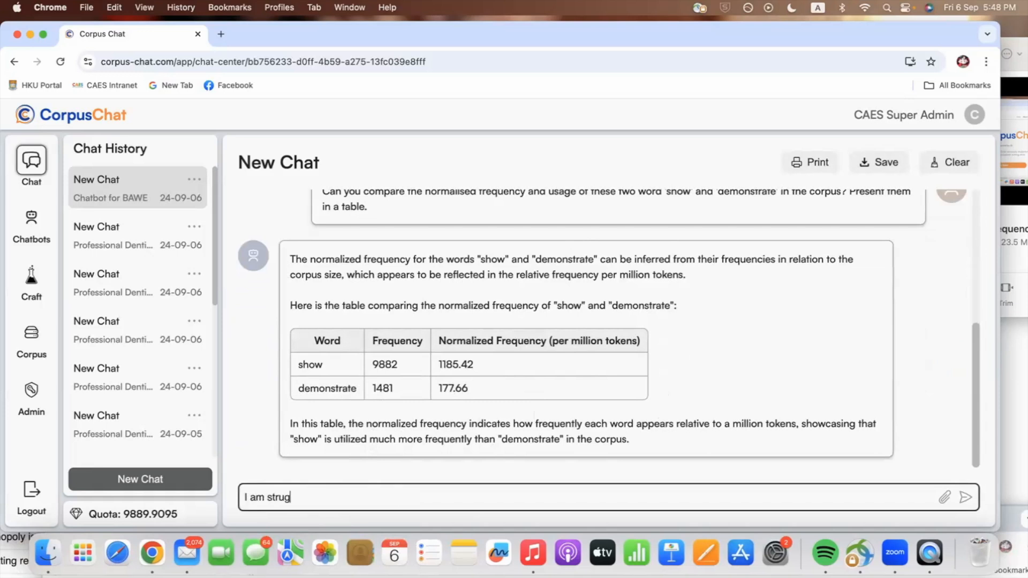
{"action": "type", "text": "gling with using these w"}
{"action": "type", "text": "o"}
{"action": "key", "text": "BackSpace"}
{"action": "key", "text": "BackSpace"}
{"action": "type", "text": "tow"}
{"action": "key", "text": "BackSpace"}
{"action": "key", "text": "BackSpace"}
{"action": "key", "text": "BackSpace"}
{"action": "type", "text": "wo "}
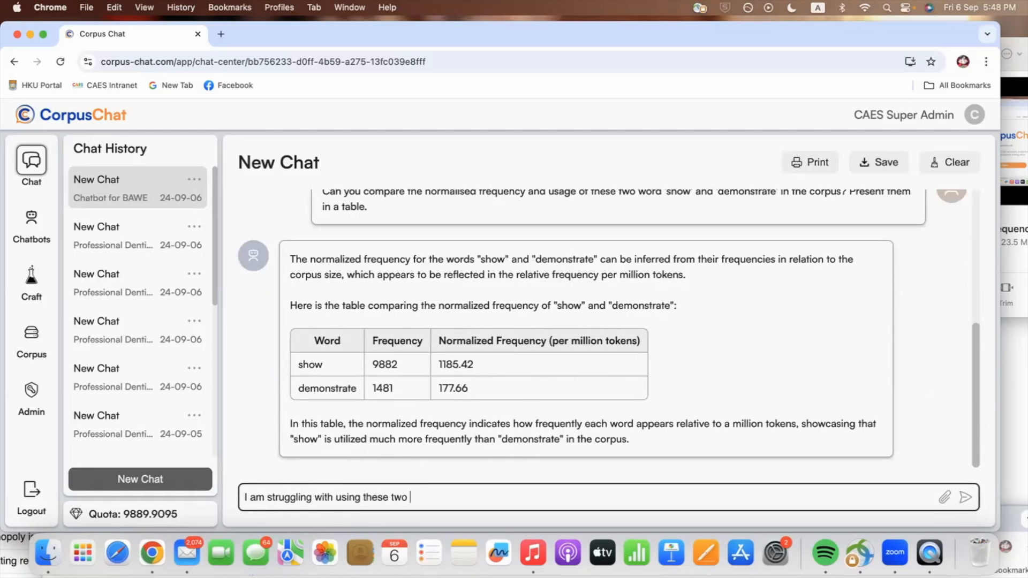
{"action": "type", "text": "words. Based on the frequencuy"}
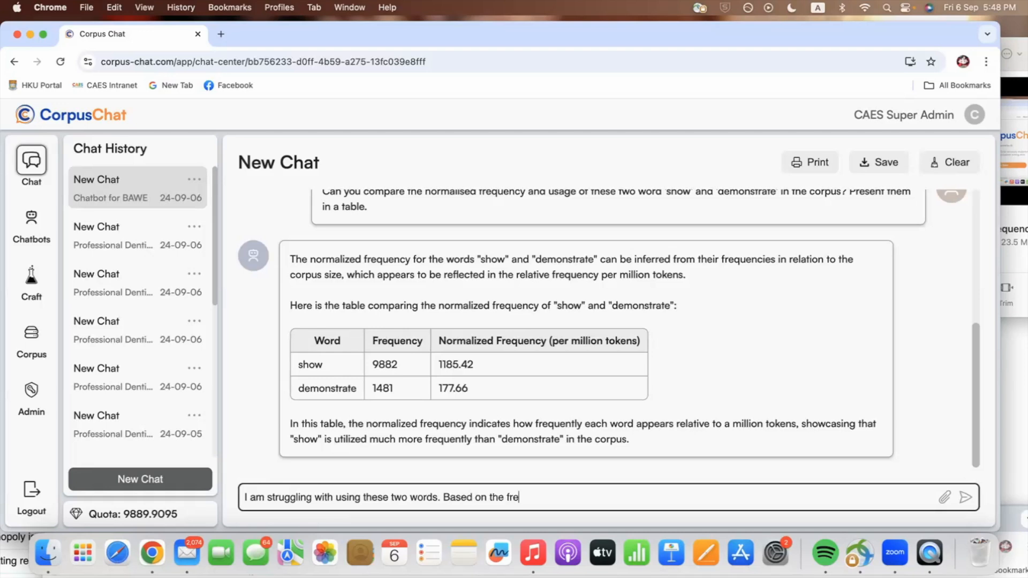
{"action": "key", "text": "BackSpace"}
{"action": "key", "text": "BackSpace"}
{"action": "key", "text": "BackSpace"}
{"action": "type", "text": "u r"}
{"action": "key", "text": "BackSpace"}
{"action": "key", "text": "BackSpace"}
{"action": "key", "text": "BackSpace"}
{"action": "type", "text": "y results, give me "}
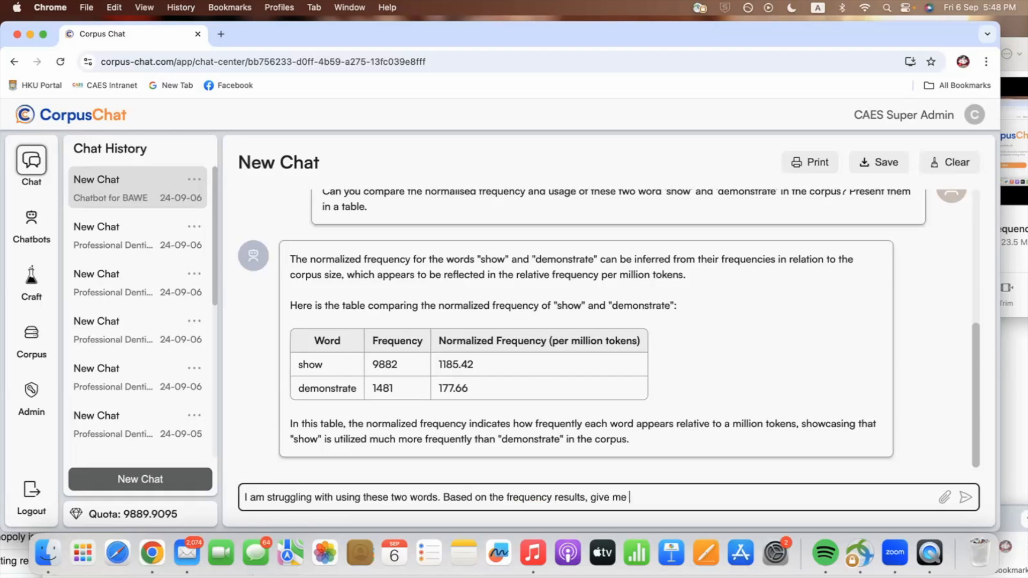
Continue the message with "the top 10 concordance examples of 'show' and 'demonstrate' in the corpus.".
{"action": "type", "text": "the top 10 concordance"}
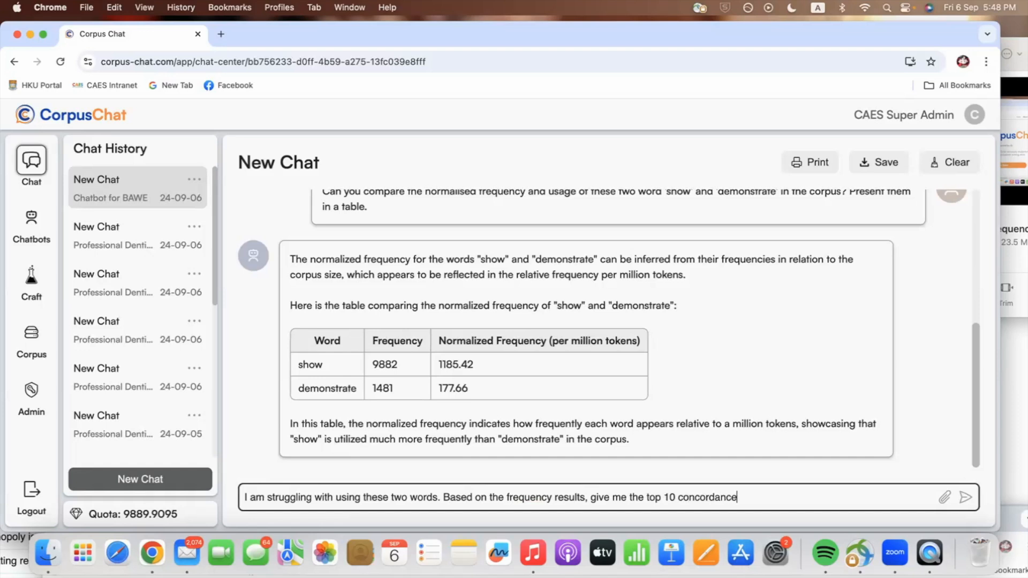
{"action": "type", "text": " examples of 'show' and 'dme"}
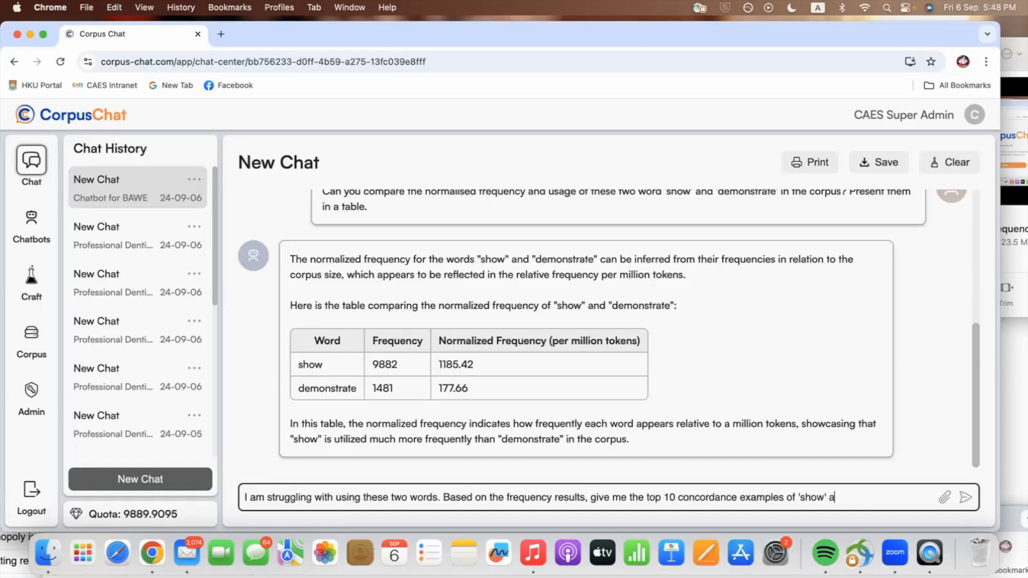
{"action": "key", "text": "BackSpace"}
{"action": "key", "text": "BackSpace"}
{"action": "type", "text": "emonstr"}
{"action": "type", "text": "' in the"}
{"action": "type", "text": " co"}
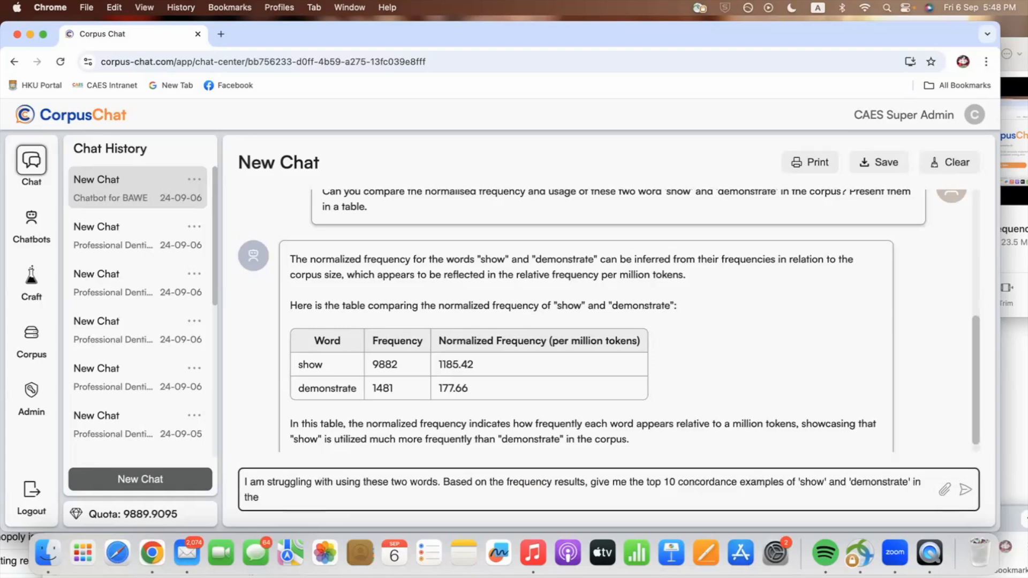
{"action": "type", "text": "rpus. P"}
Finish the message with "Present them in a KWIC table. Compare their usages." and send it.
{"action": "type", "text": "rsent"}
{"action": "key", "text": "BackSpace"}
{"action": "key", "text": "BackSpace"}
{"action": "key", "text": "BackSpace"}
{"action": "key", "text": "BackSpace"}
{"action": "key", "text": "BackSpace"}
{"action": "type", "text": "sent"}
{"action": "key", "text": "BackSpace"}
{"action": "key", "text": "BackSpace"}
{"action": "key", "text": "BackSpace"}
{"action": "type", "text": "nt"}
{"action": "key", "text": "BackSpace"}
{"action": "key", "text": "BackSpace"}
{"action": "key", "text": "BackSpace"}
{"action": "key", "text": "BackSpace"}
{"action": "key", "text": "BackSpace"}
{"action": "type", "text": "esent them in a KWIC"}
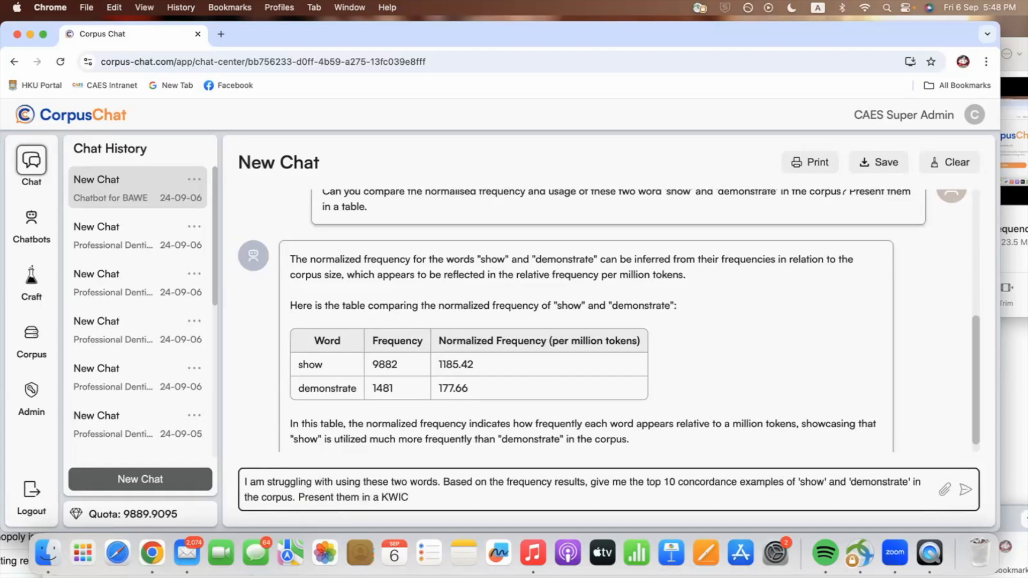
{"action": "type", "text": " table. Compare"}
{"action": "type", "text": "their usages."}
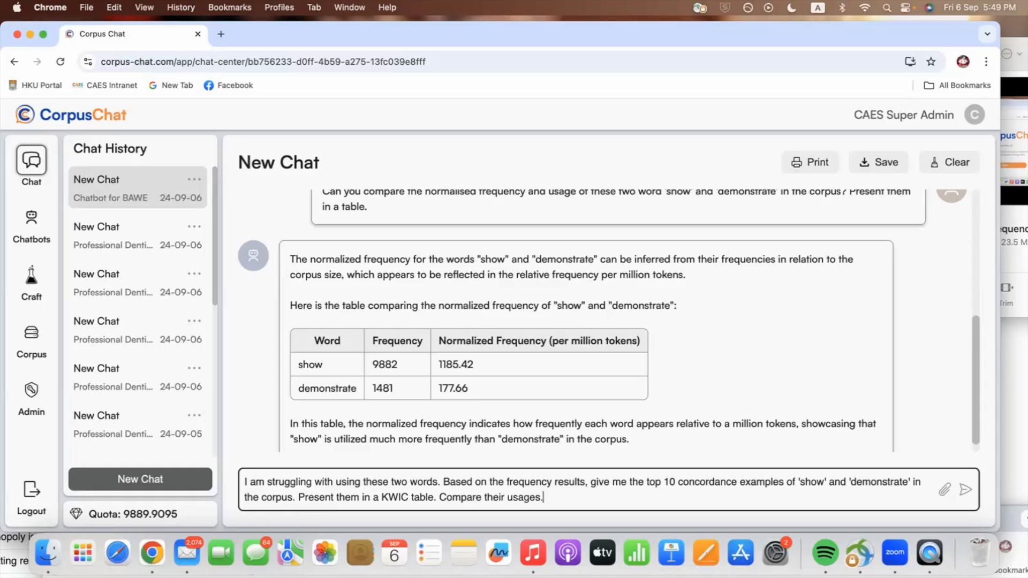
{"action": "left_click", "coordinate": [964, 490]}
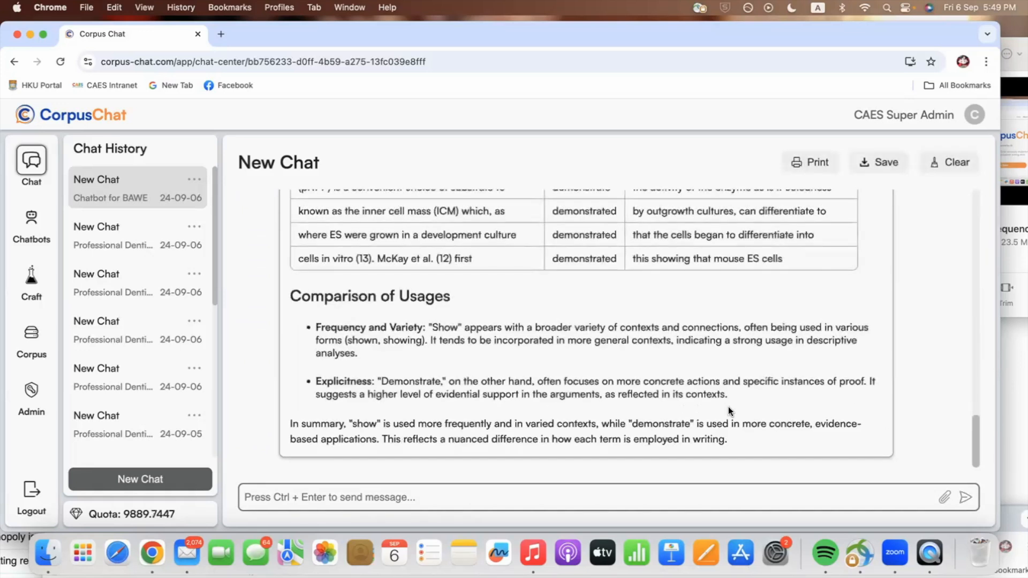
Review the KWIC tables for "show" and "demonstrate" and the comparison of their usages in the reply.
{"action": "scroll", "coordinate": [681, 383], "scroll_direction": "up", "scroll_amount": 10}
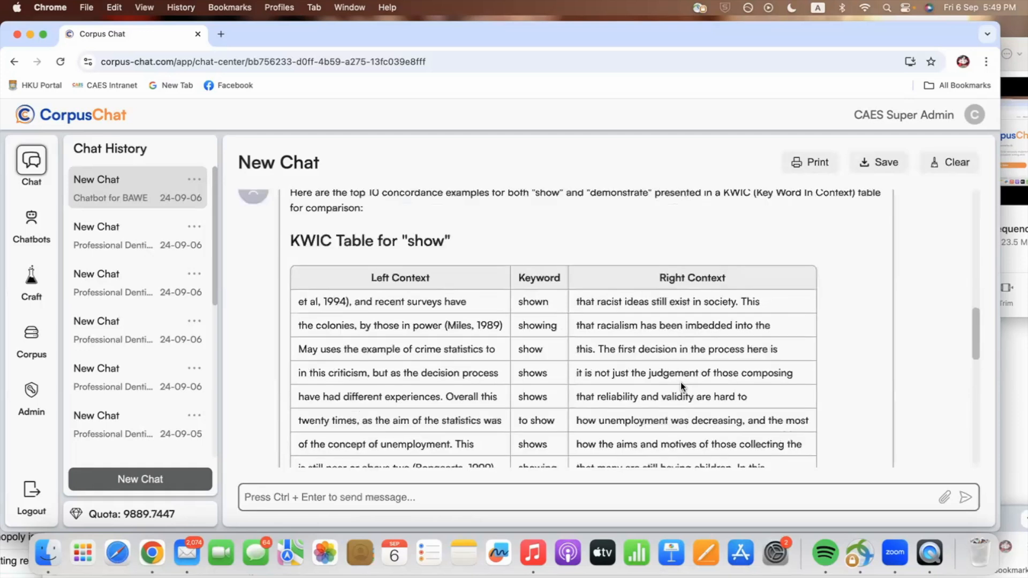
{"action": "scroll", "coordinate": [680, 381], "scroll_direction": "down", "scroll_amount": 2}
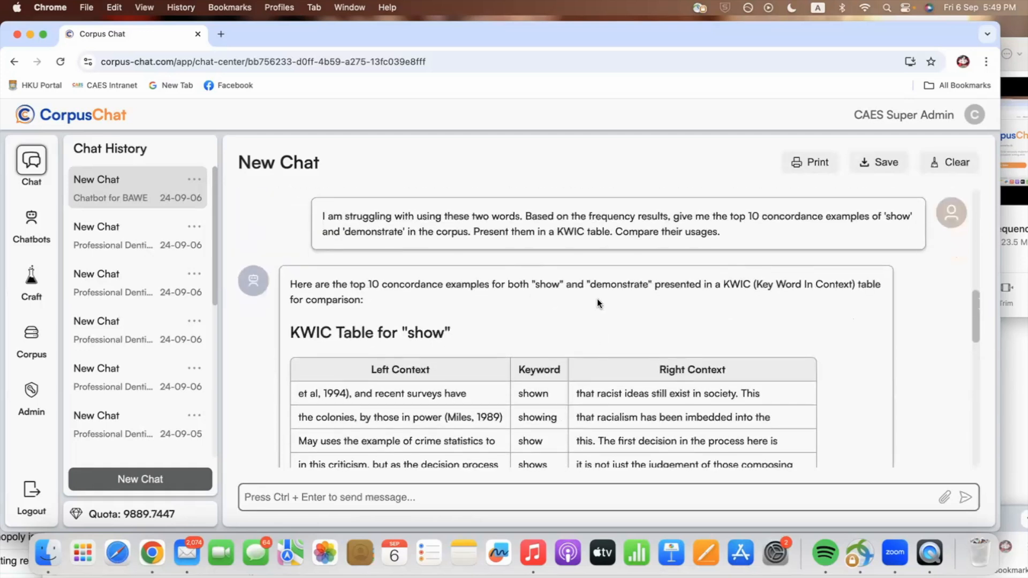
{"action": "scroll", "coordinate": [725, 322], "scroll_direction": "down", "scroll_amount": 5}
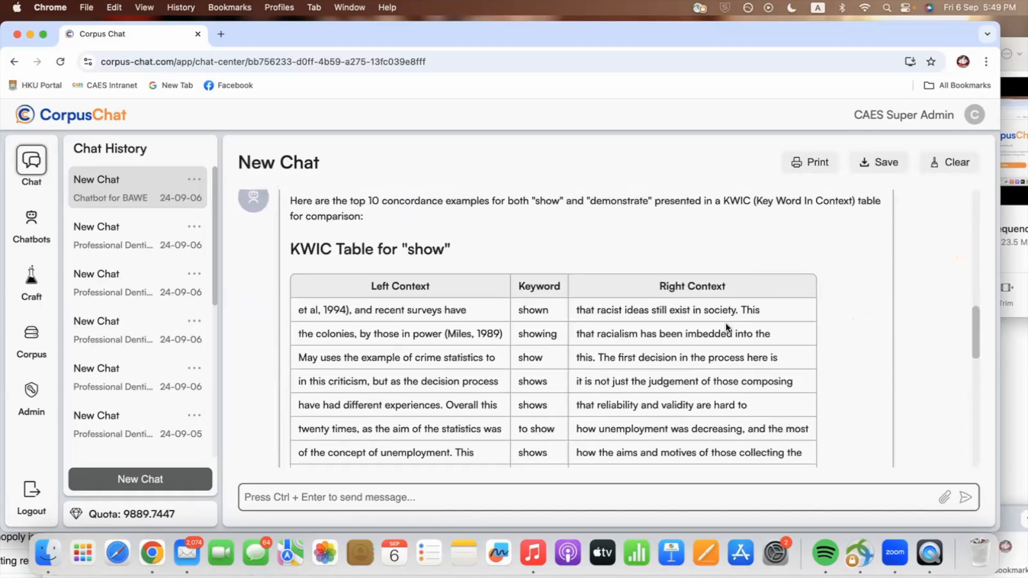
{"action": "scroll", "coordinate": [725, 323], "scroll_direction": "down", "scroll_amount": 2}
{"action": "scroll", "coordinate": [570, 319], "scroll_direction": "up", "scroll_amount": 3}
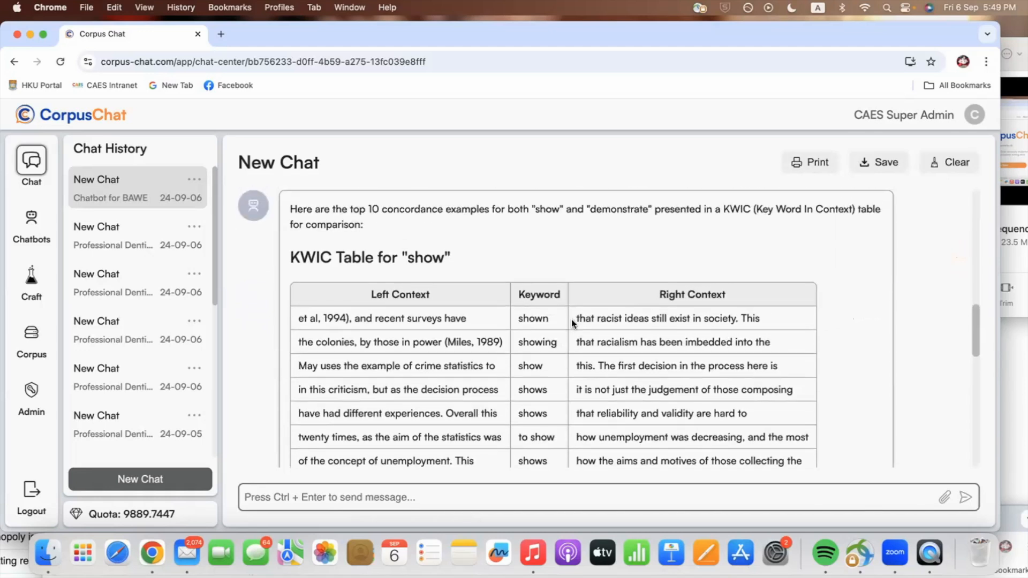
{"action": "scroll", "coordinate": [571, 319], "scroll_direction": "down", "scroll_amount": 5}
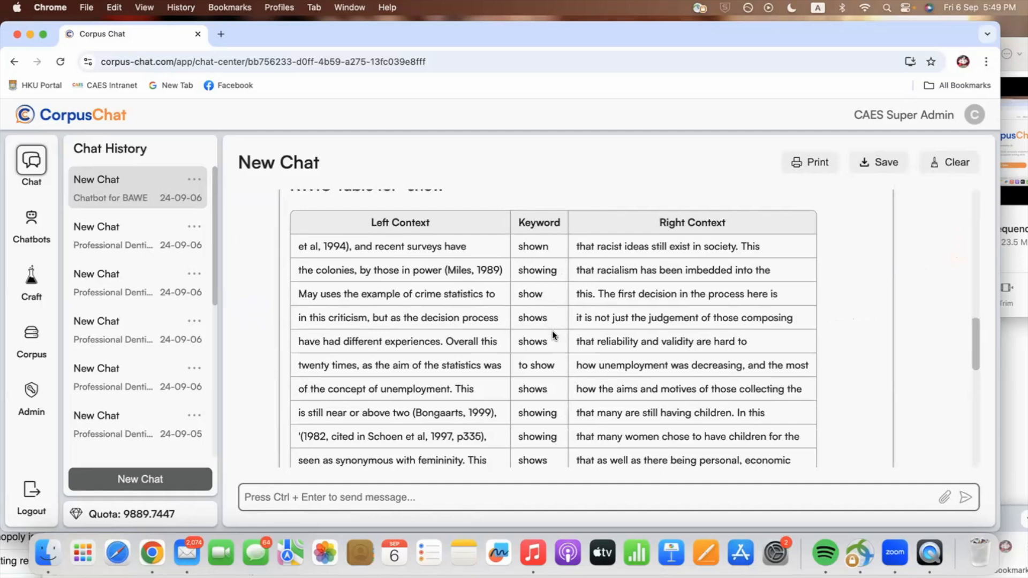
{"action": "scroll", "coordinate": [548, 346], "scroll_direction": "down", "scroll_amount": 5}
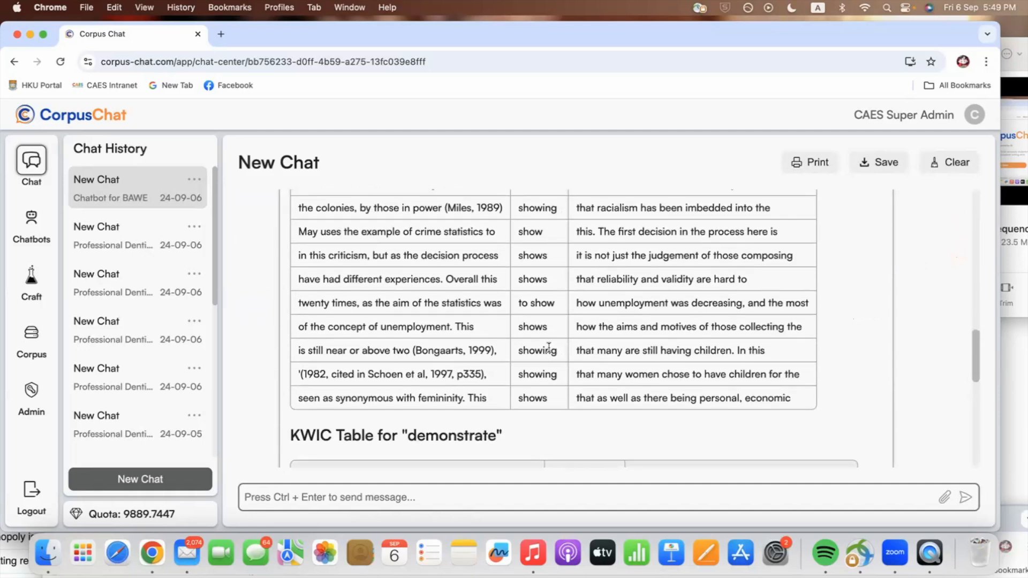
{"action": "scroll", "coordinate": [548, 346], "scroll_direction": "down", "scroll_amount": 3}
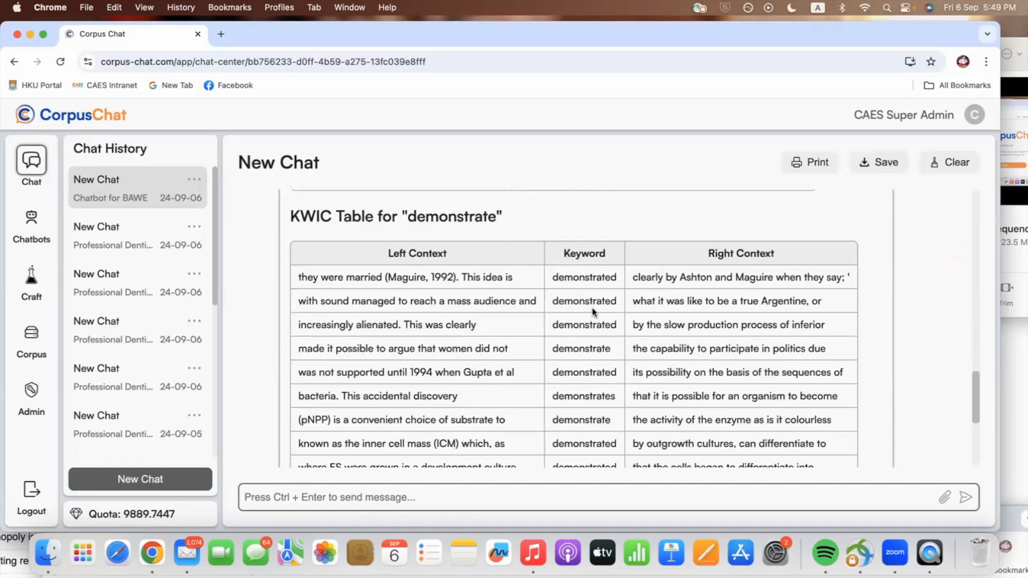
{"action": "scroll", "coordinate": [570, 314], "scroll_direction": "down", "scroll_amount": 4}
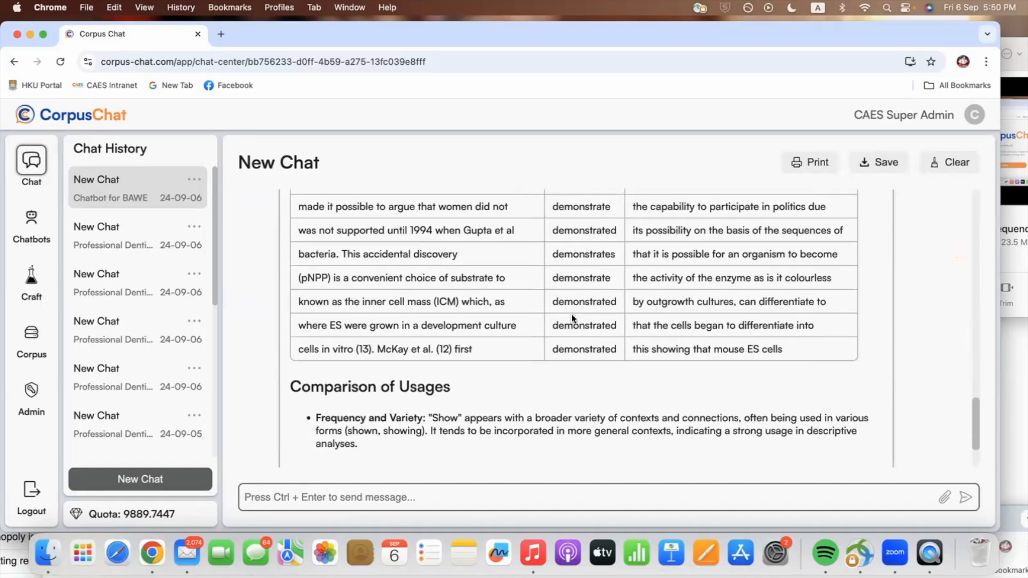
{"action": "scroll", "coordinate": [571, 314], "scroll_direction": "down", "scroll_amount": 3}
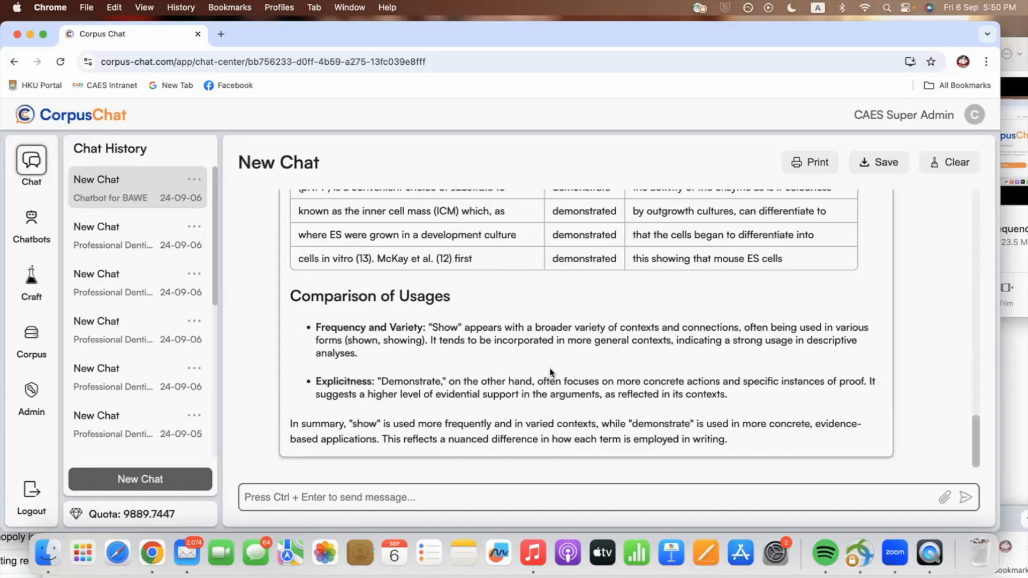
Begin a follow-up message with "How would you compare the grammatical patterns of these words in the corpus?".
{"action": "left_click", "coordinate": [314, 497]}
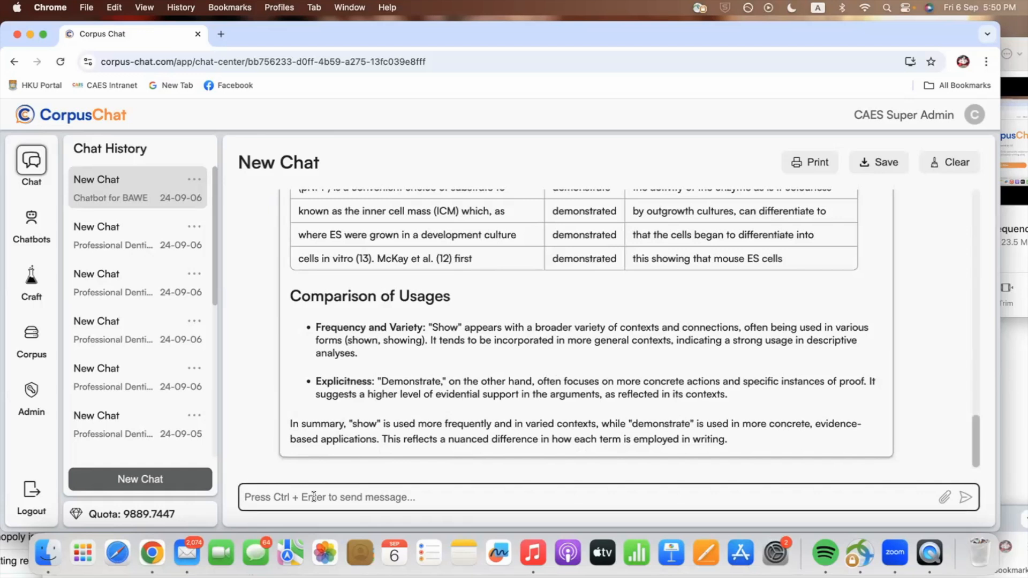
{"action": "type", "text": "How"}
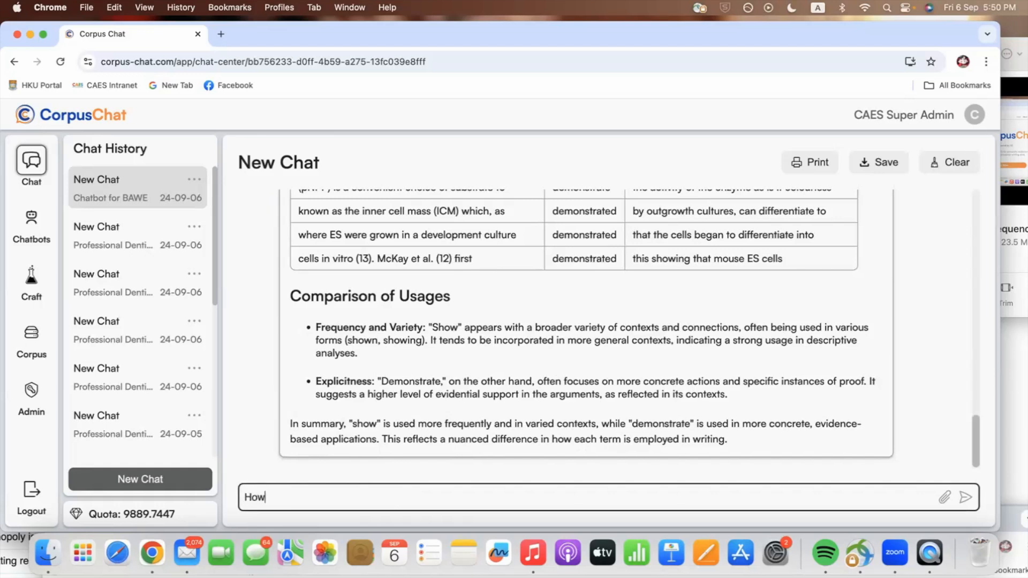
{"action": "type", "text": " would you compar"}
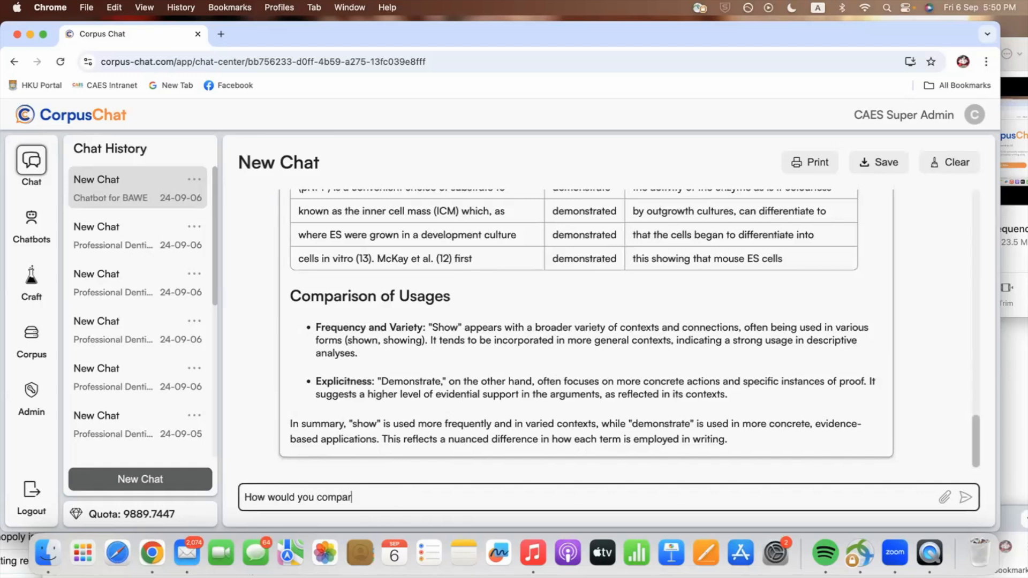
{"action": "type", "text": "e the grammatical patterns of thes"}
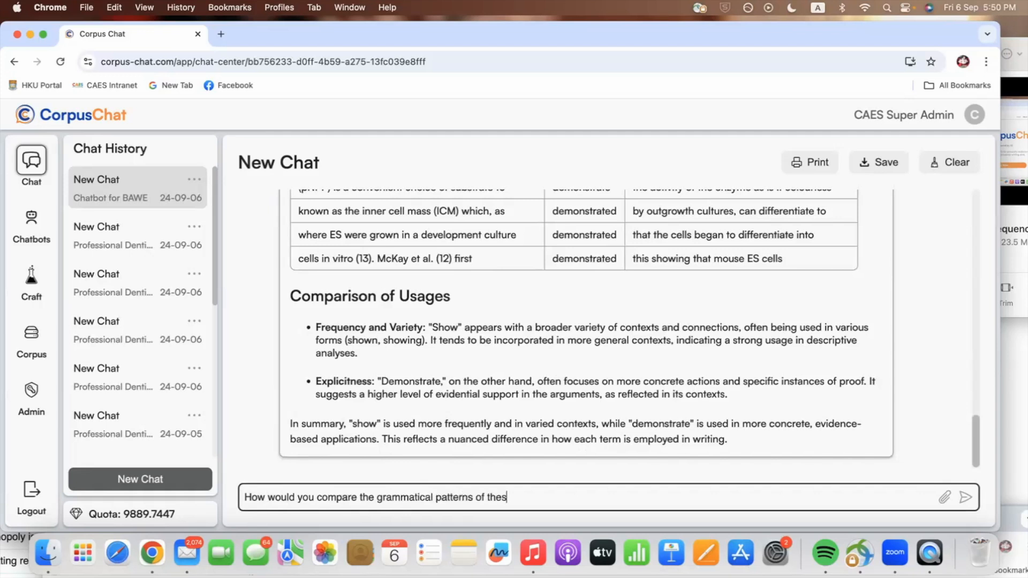
{"action": "type", "text": "e words in the corpus? "}
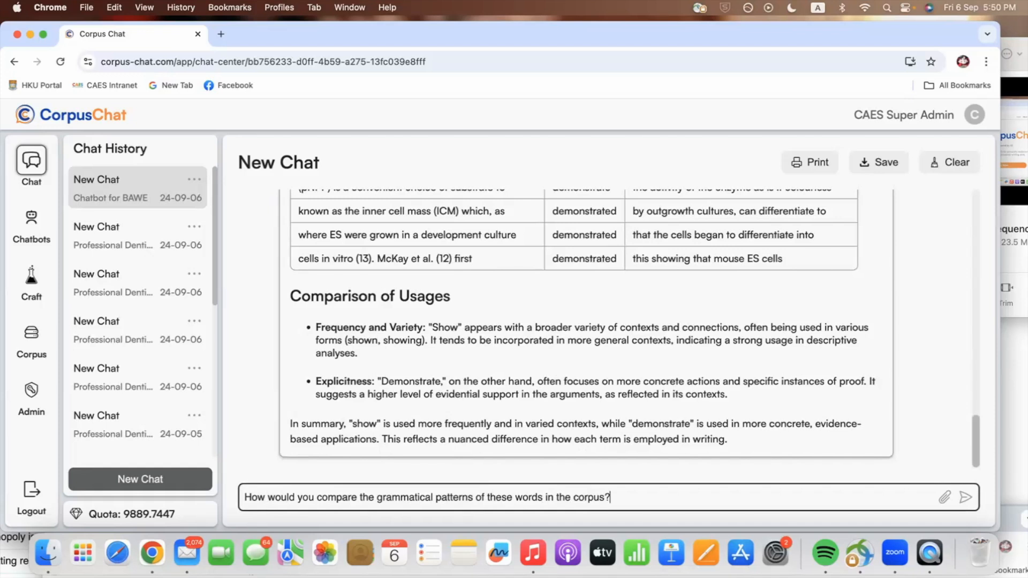
Finish the message with "Again present them in KWIC table" and send it.
{"action": "type", "text": "Again presen"}
{"action": "key", "text": "BackSpace"}
{"action": "key", "text": "BackSpace"}
{"action": "key", "text": "BackSpace"}
{"action": "type", "text": "esent them in KW"}
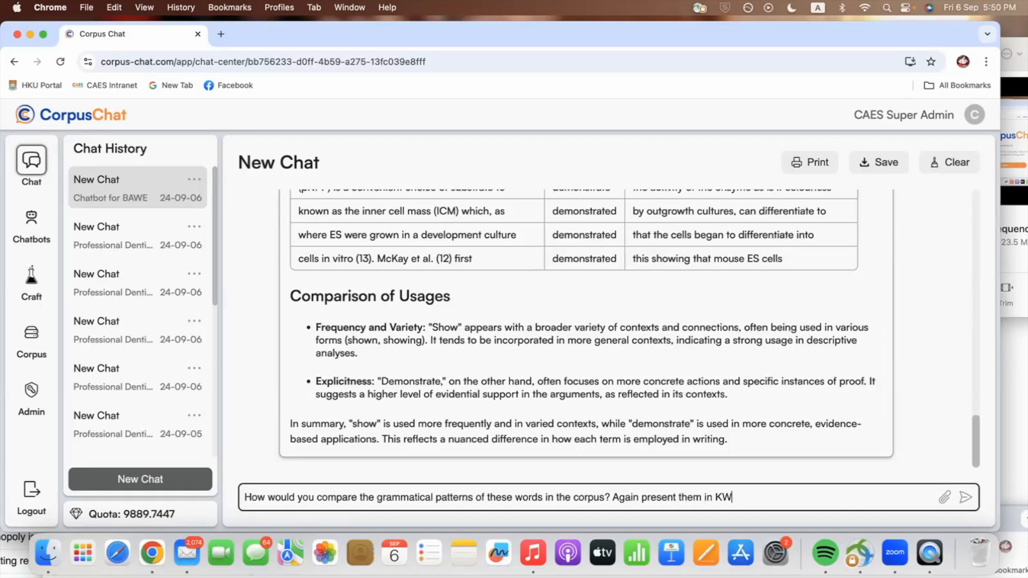
{"action": "type", "text": "IC table"}
{"action": "left_click", "coordinate": [965, 497]}
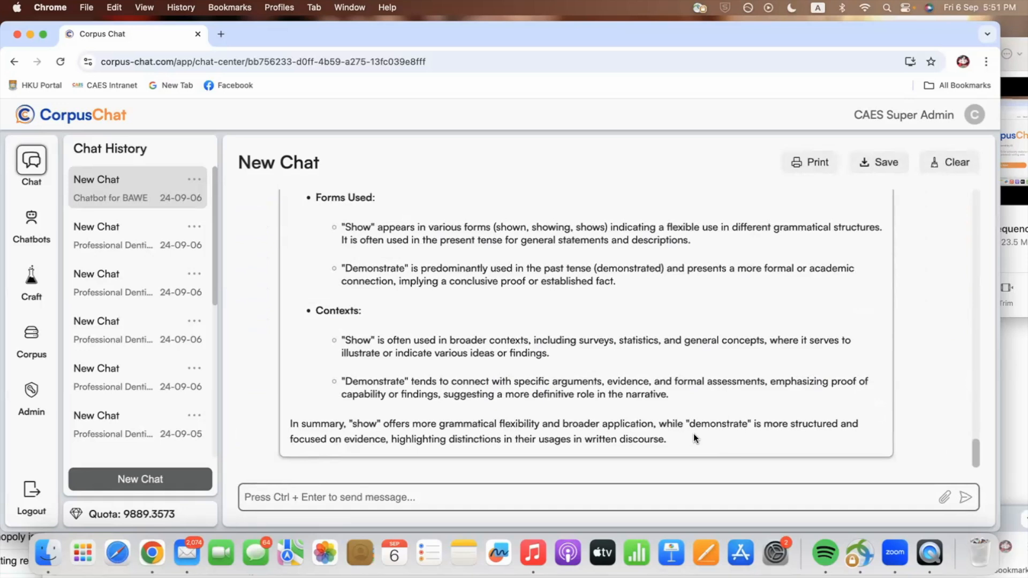
Review the KWIC tables and the comparison of grammatical patterns, highlighting the statement on the forms used for "demonstrate".
{"action": "scroll", "coordinate": [570, 392], "scroll_direction": "up", "scroll_amount": 10}
{"action": "scroll", "coordinate": [570, 391], "scroll_direction": "up", "scroll_amount": 7}
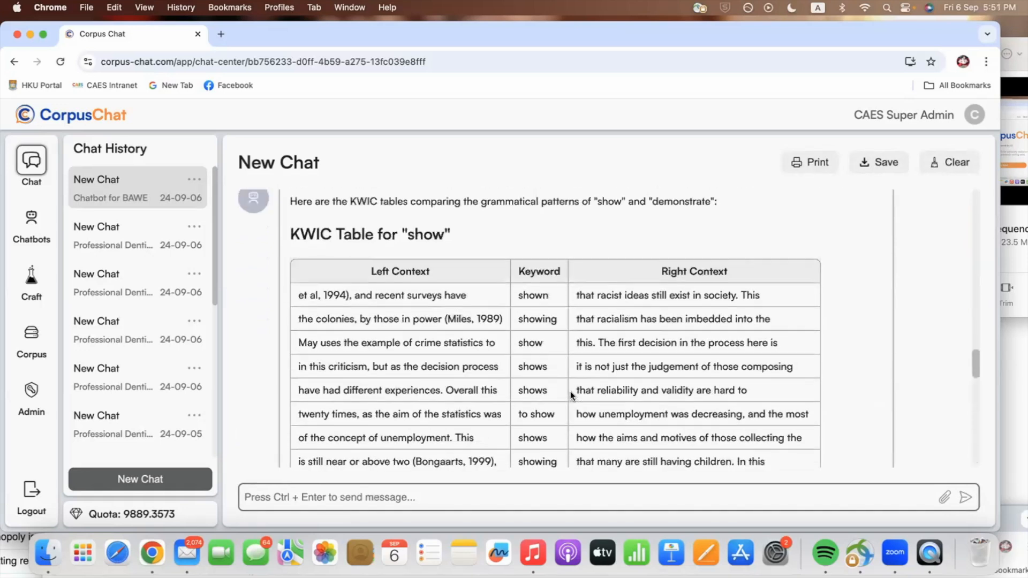
{"action": "scroll", "coordinate": [570, 395], "scroll_direction": "up", "scroll_amount": 3}
{"action": "scroll", "coordinate": [570, 391], "scroll_direction": "down", "scroll_amount": 15}
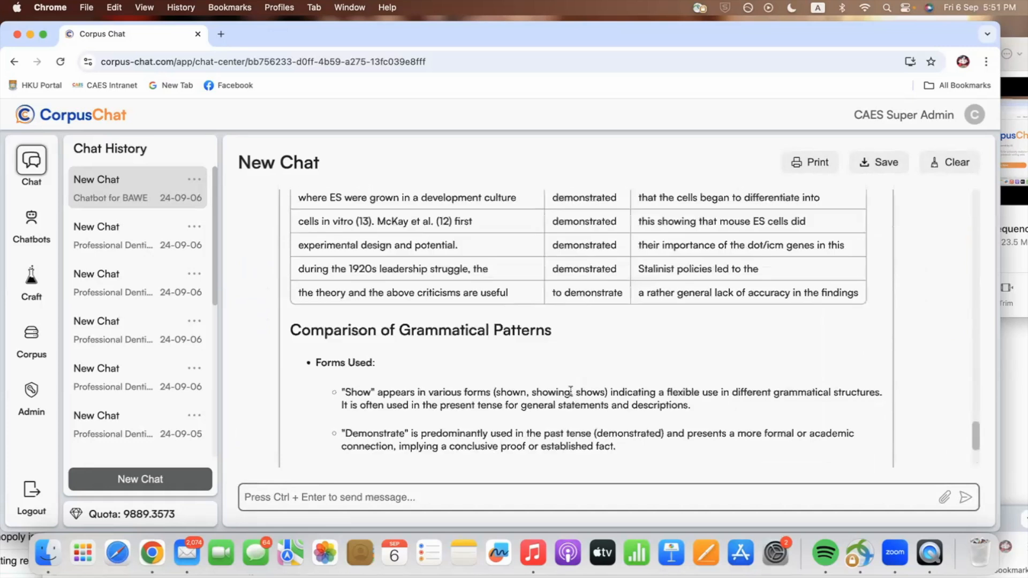
{"action": "scroll", "coordinate": [571, 391], "scroll_direction": "up", "scroll_amount": 4}
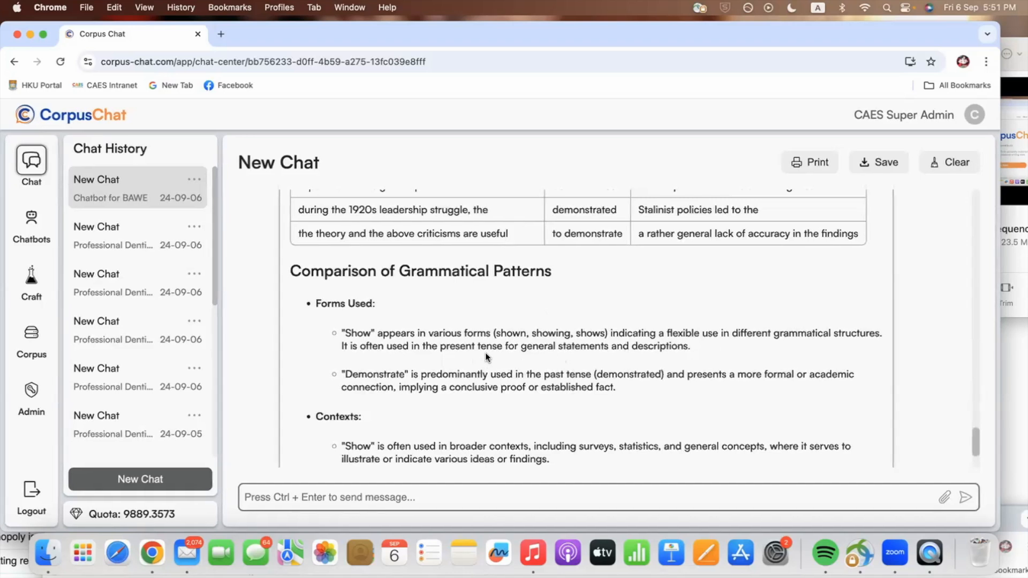
{"action": "scroll", "coordinate": [485, 353], "scroll_direction": "down", "scroll_amount": 1}
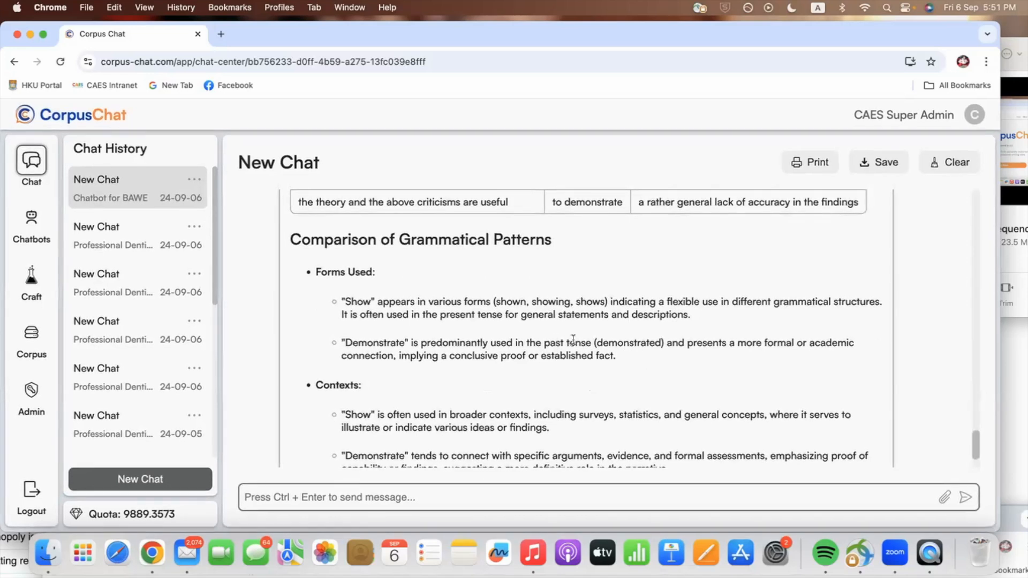
{"action": "left_click_drag", "start_coordinate": [350, 342], "coordinate": [513, 349]}
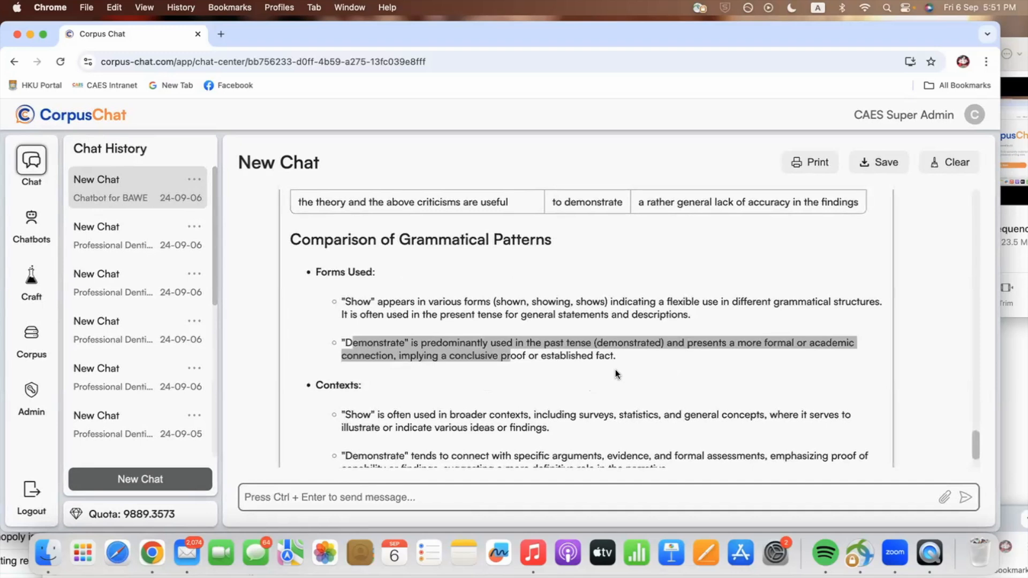
Send "Give me some more examples from the corpus that indicate how the word 'demonstrate' is predominantly used in the past tense".
{"action": "left_click", "coordinate": [375, 496]}
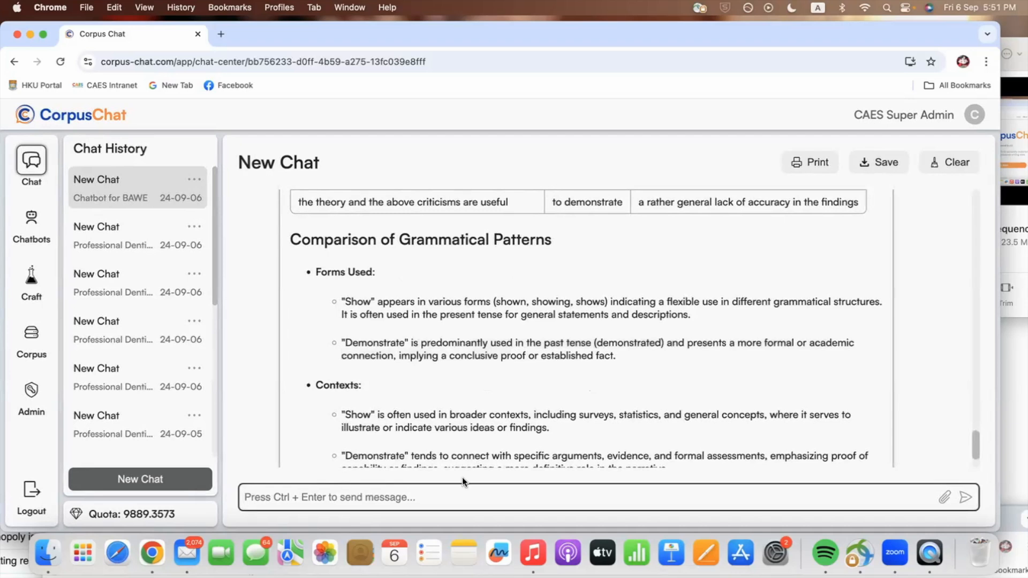
{"action": "type", "text": "Give me"}
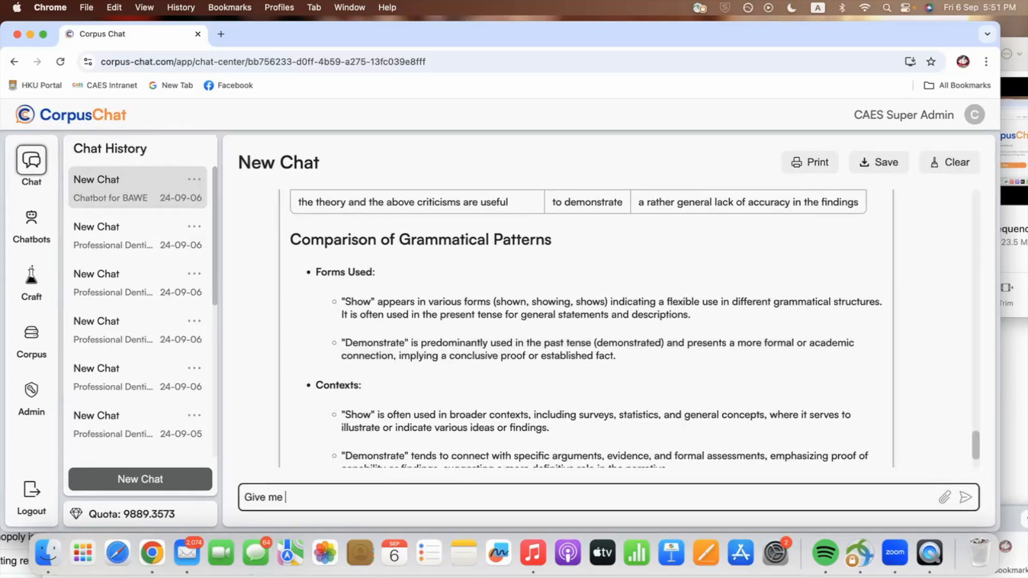
{"action": "type", "text": " some more examples from the co"}
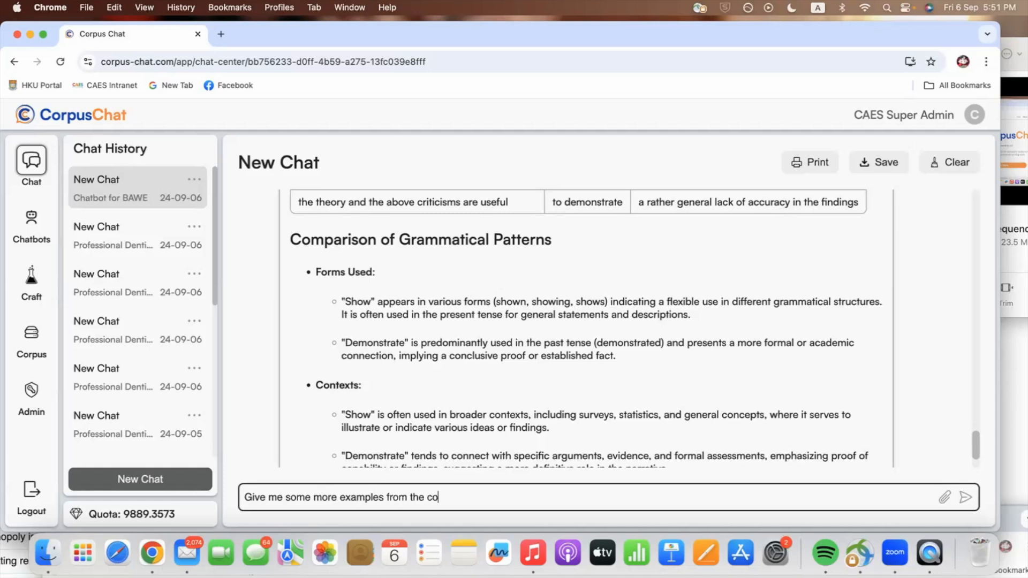
{"action": "type", "text": "rpus that hso"}
{"action": "key", "text": "BackSpace"}
{"action": "type", "text": "indicate how the word 'demonstrate' is predominat"}
{"action": "key", "text": "BackSpace"}
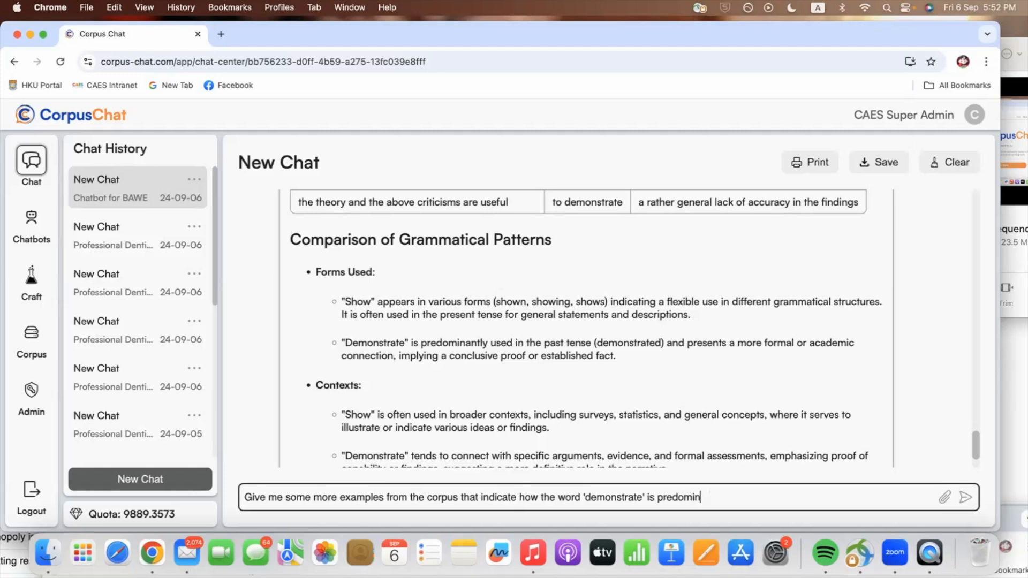
{"action": "type", "text": "ntly used in the past tense"}
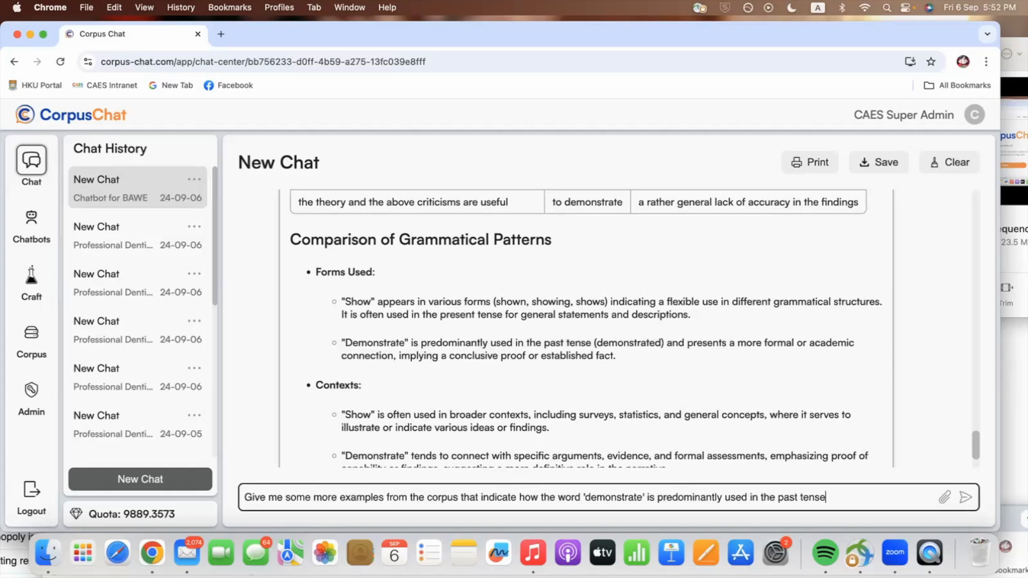
{"action": "left_click", "coordinate": [965, 497]}
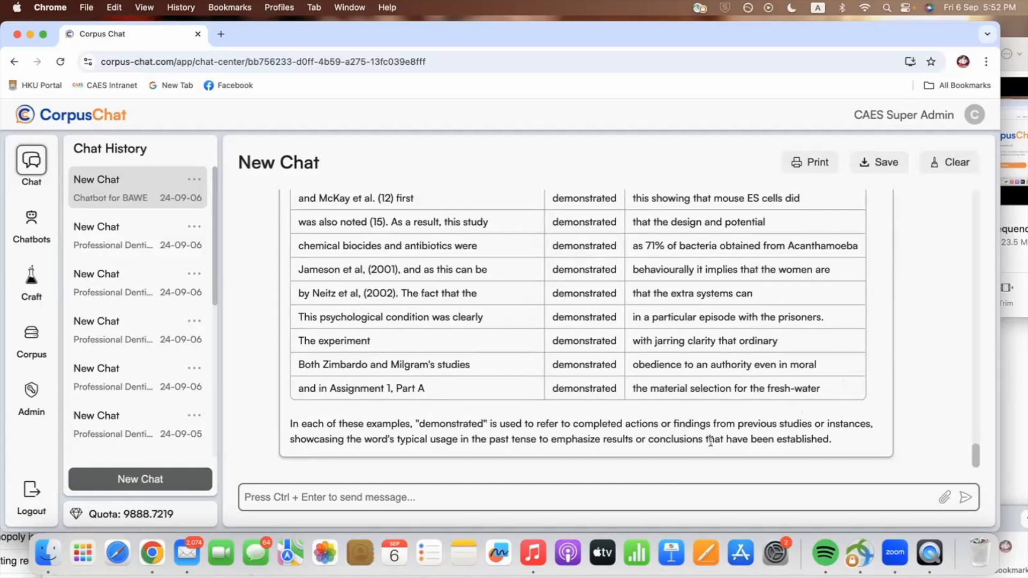
Review the additional past tense examples of "demonstrate" and the explanation below the table.
{"action": "scroll", "coordinate": [710, 441], "scroll_direction": "up", "scroll_amount": 6}
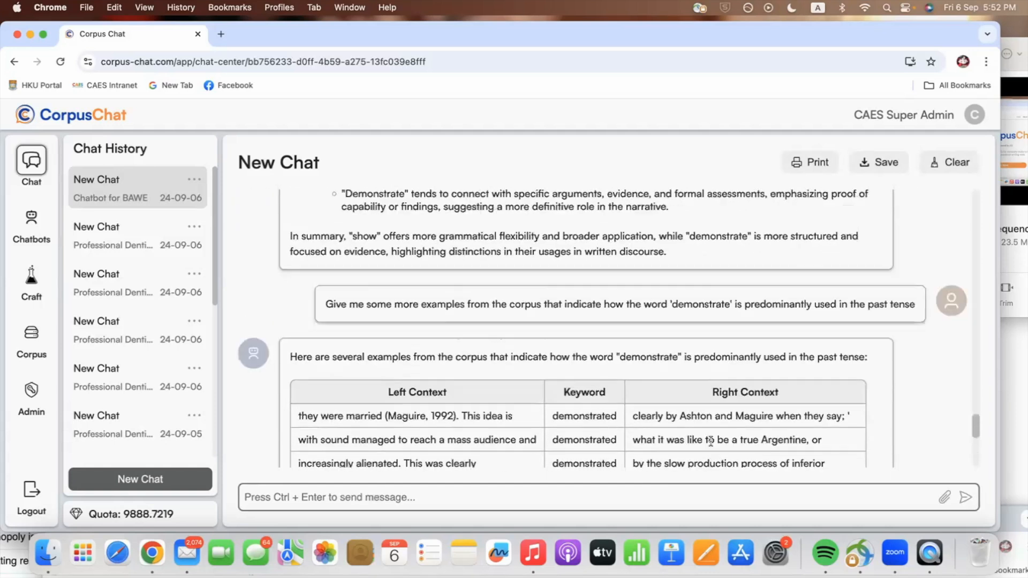
{"action": "scroll", "coordinate": [711, 441], "scroll_direction": "down", "scroll_amount": 3}
{"action": "scroll", "coordinate": [710, 441], "scroll_direction": "down", "scroll_amount": 3}
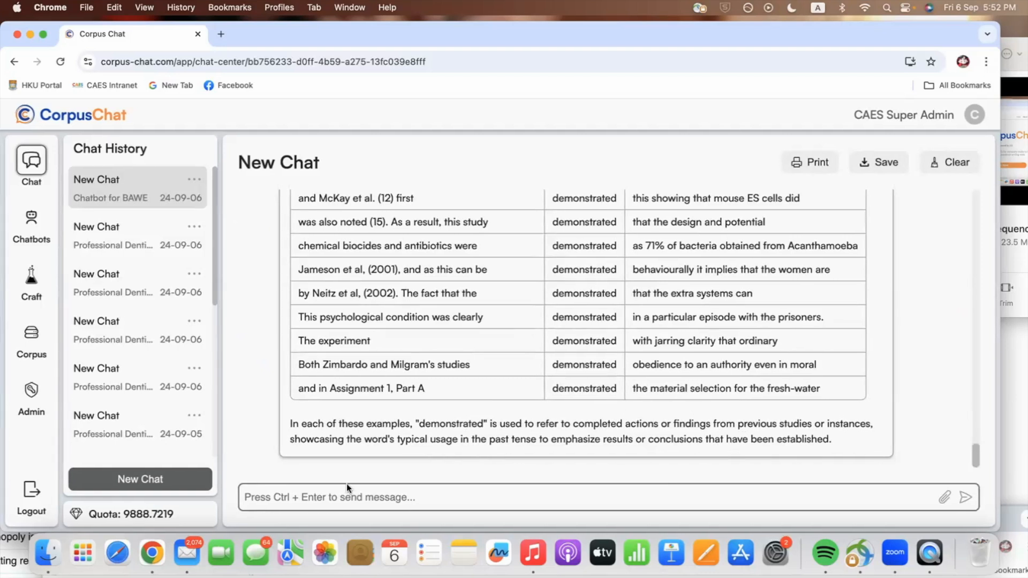
Send the message "Can you tell me which tense use is common for the verb 'argue' in academic essays in this corpus?".
{"action": "left_click", "coordinate": [324, 492]}
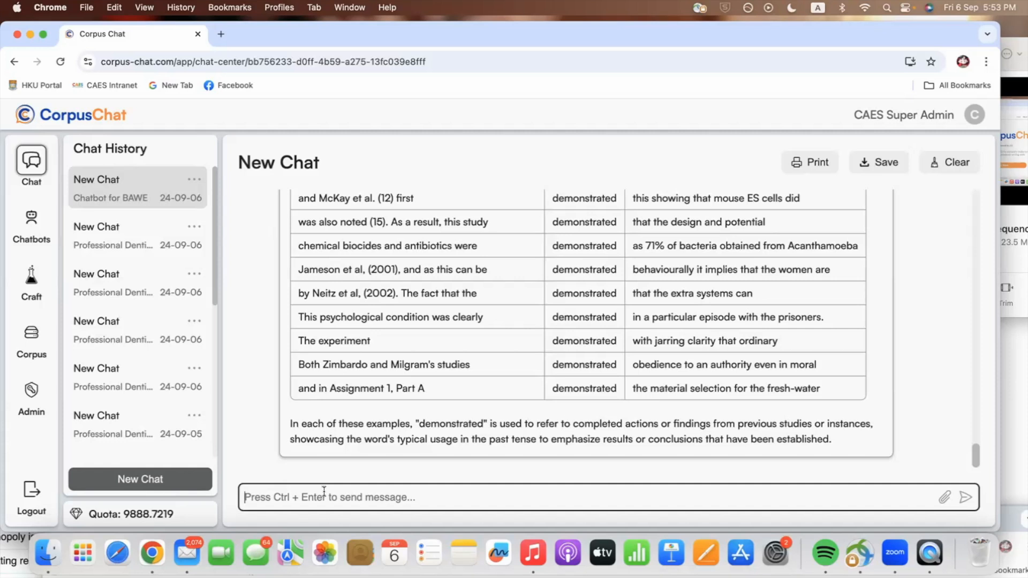
{"action": "type", "text": "Can you tell me which tense use is common for the ver"}
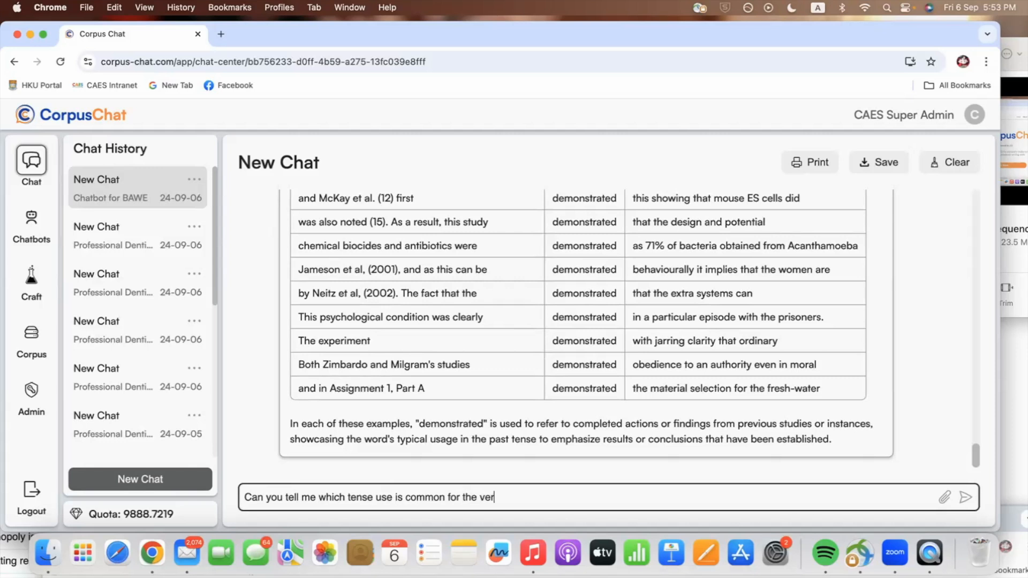
{"action": "type", "text": "b 'argue' in academic essa"}
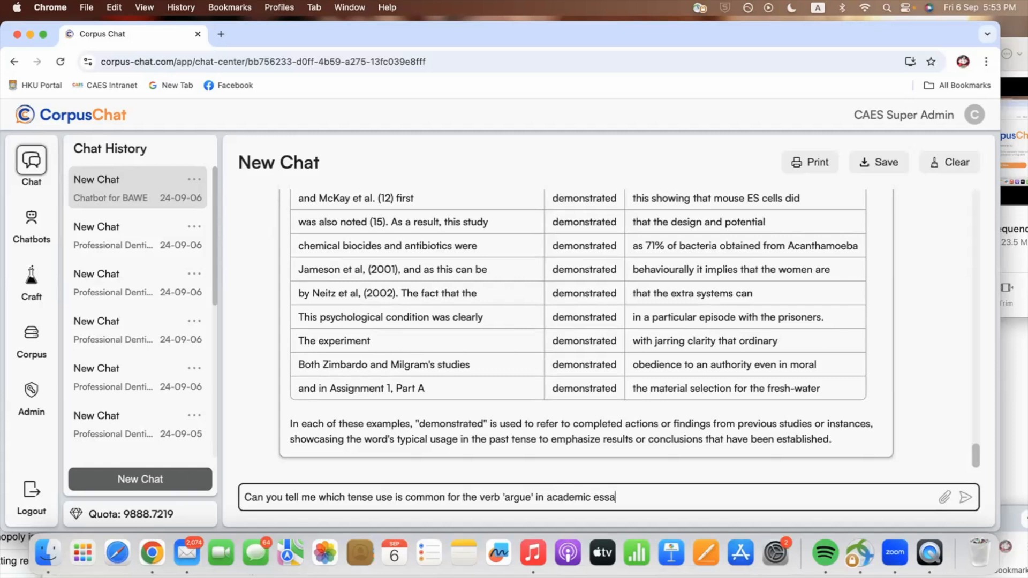
{"action": "type", "text": "ys in thw cor"}
{"action": "key", "text": "BackSpace"}
{"action": "key", "text": "BackSpace"}
{"action": "key", "text": "BackSpace"}
{"action": "key", "text": "BackSpace"}
{"action": "key", "text": "BackSpace"}
{"action": "type", "text": "w"}
{"action": "key", "text": "BackSpace"}
{"action": "type", "text": "is corpus?"}
{"action": "left_click", "coordinate": [964, 497]}
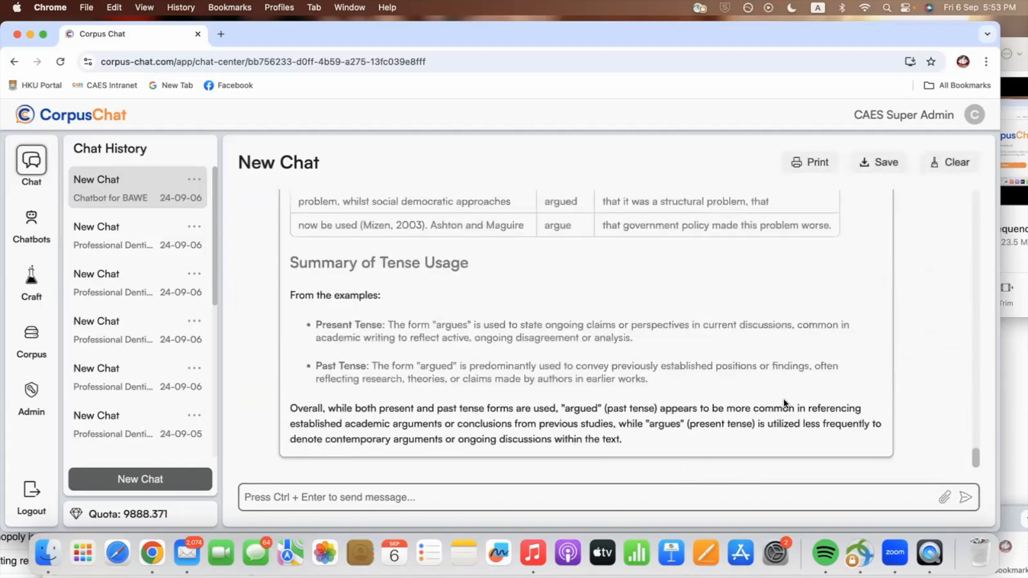
Review the concordance examples of "argue" and the summary of tense usage in the reply.
{"action": "scroll", "coordinate": [783, 400], "scroll_direction": "up", "scroll_amount": 15}
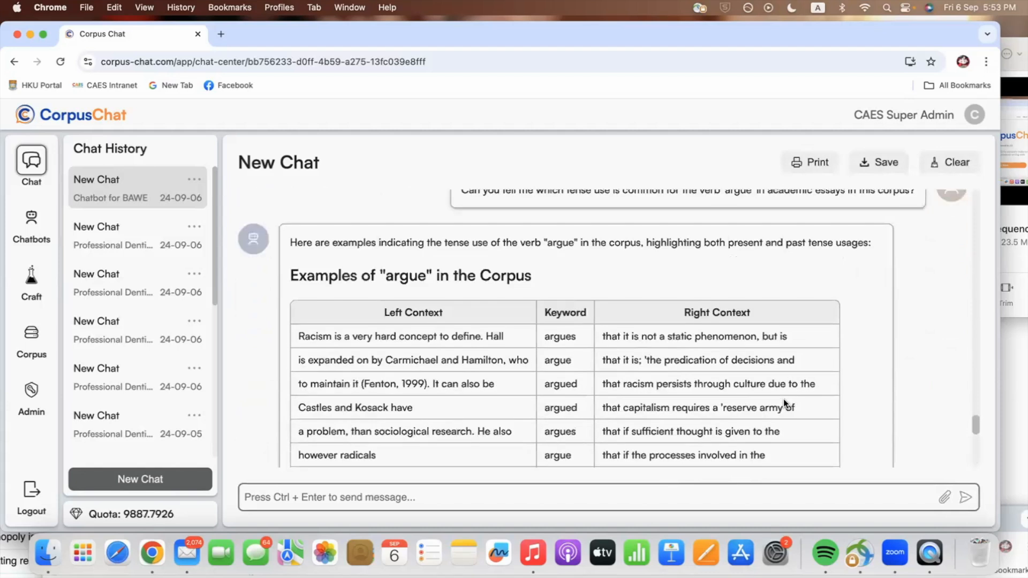
{"action": "scroll", "coordinate": [783, 399], "scroll_direction": "up", "scroll_amount": 1}
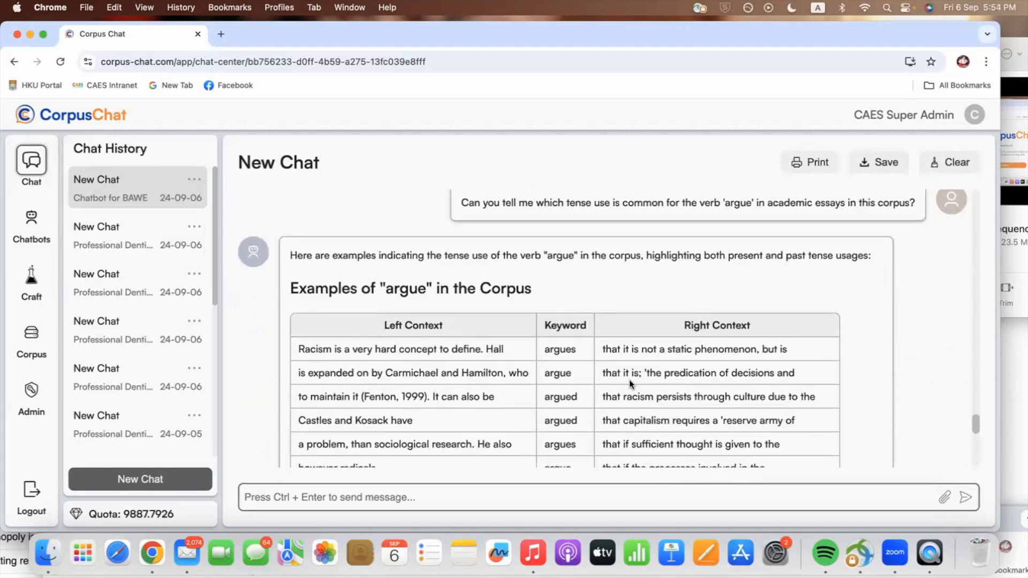
{"action": "scroll", "coordinate": [629, 380], "scroll_direction": "down", "scroll_amount": 6}
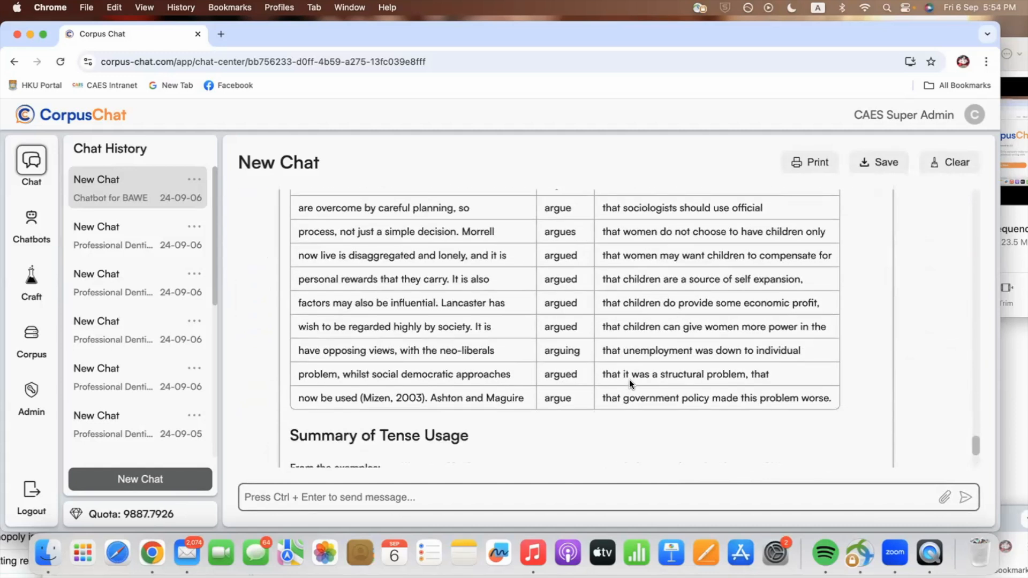
{"action": "scroll", "coordinate": [628, 380], "scroll_direction": "down", "scroll_amount": 4}
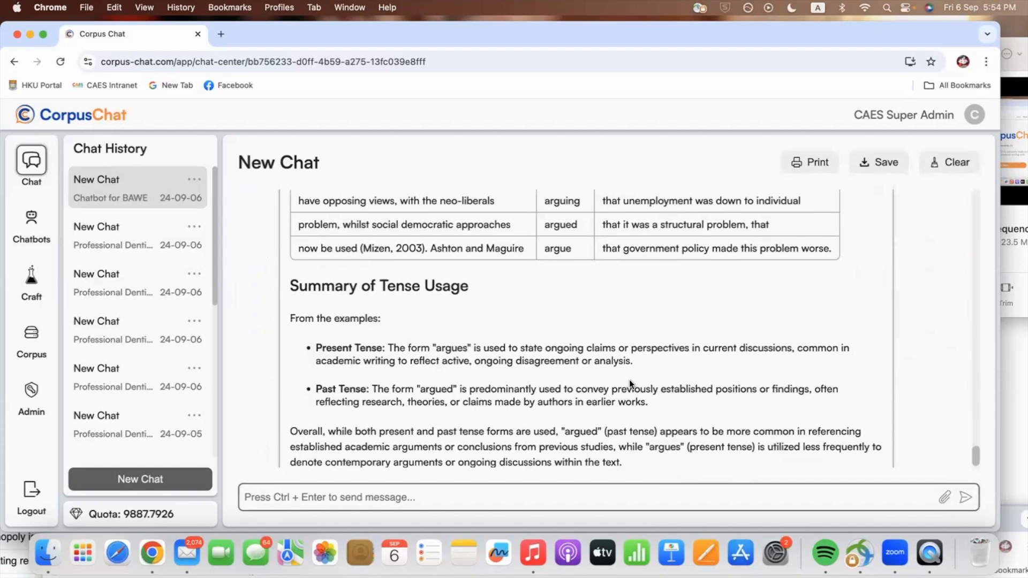
{"action": "scroll", "coordinate": [629, 379], "scroll_direction": "up", "scroll_amount": 10}
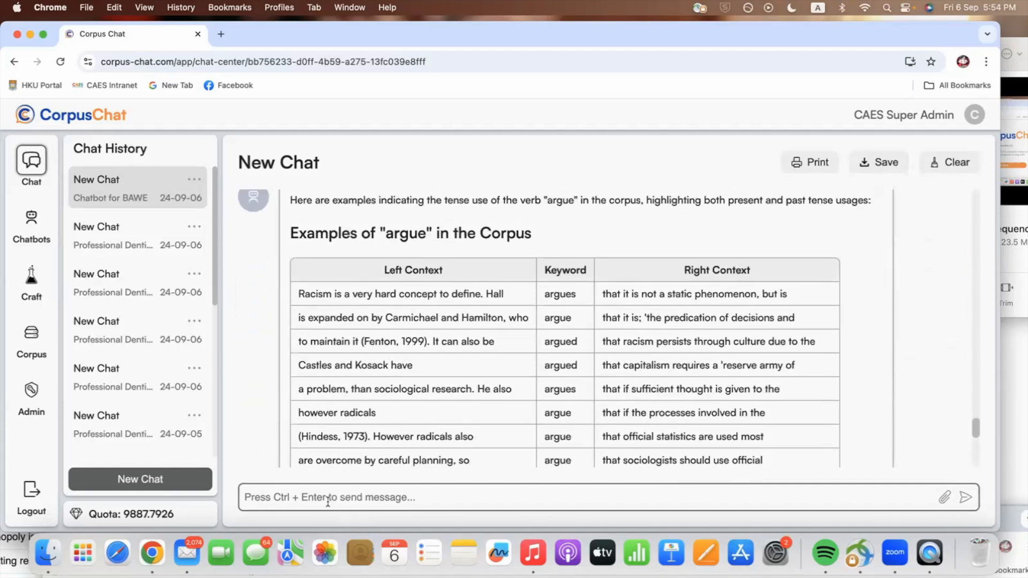
Send the message "Can you give me the source file of the first example from the table that you just presented".
{"action": "left_click", "coordinate": [275, 497]}
{"action": "type", "text": "Can you "}
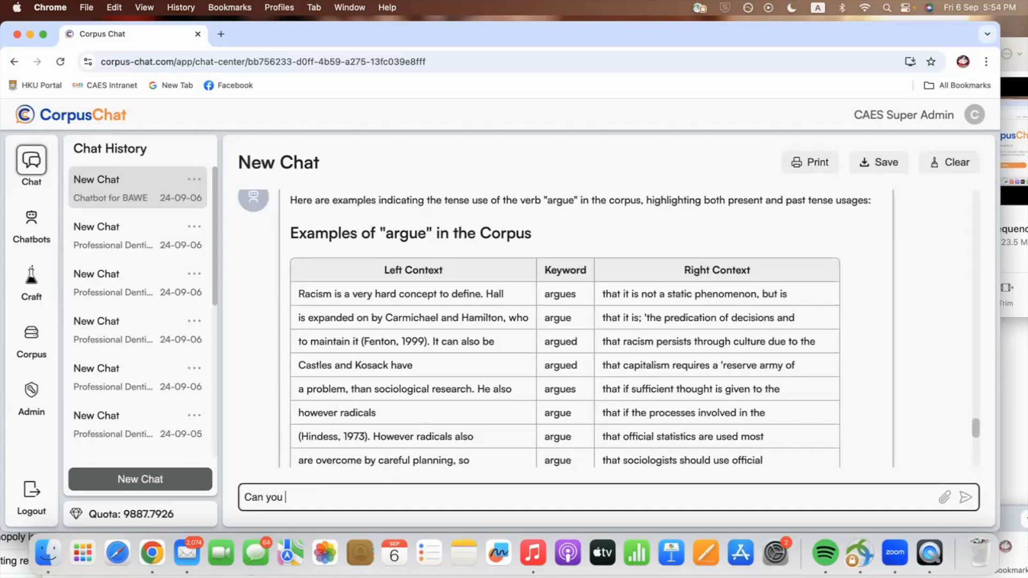
{"action": "type", "text": "give me the source file of the f"}
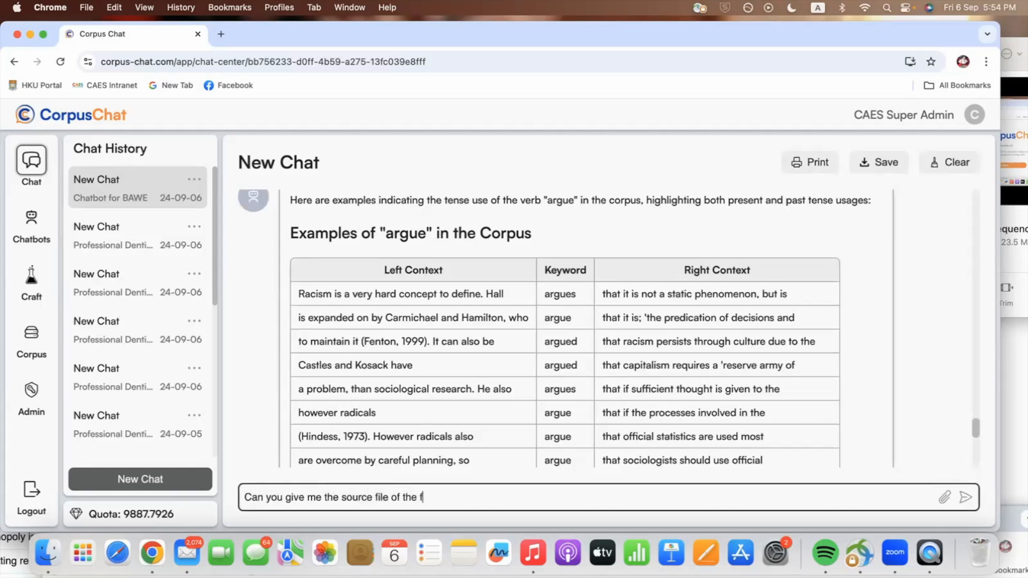
{"action": "type", "text": "irst example from the table that you u"}
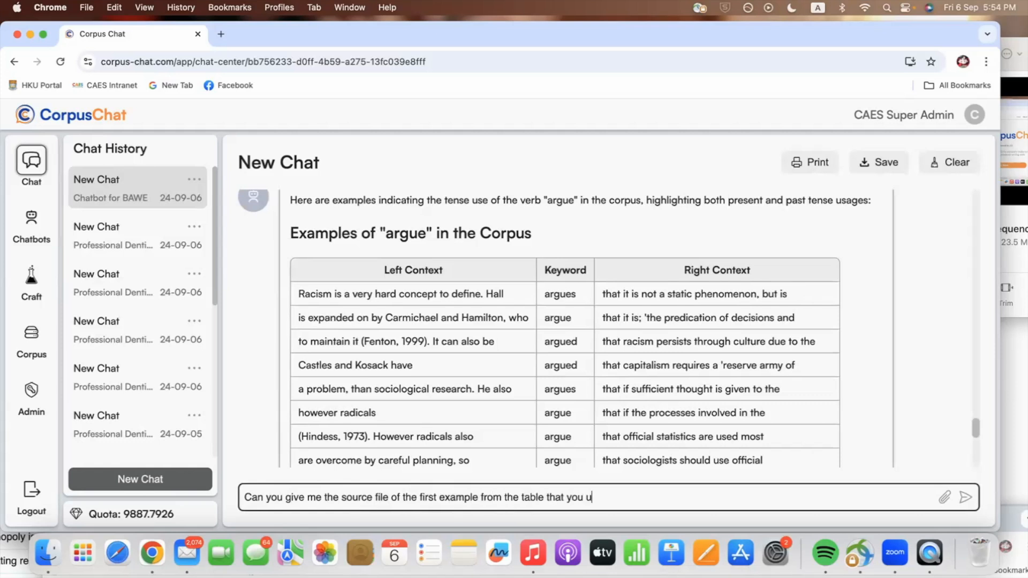
{"action": "type", "text": "just present e"}
{"action": "key", "text": "BackSpace"}
{"action": "type", "text": "d me"}
{"action": "key", "text": "BackSpace"}
{"action": "key", "text": "BackSpace"}
{"action": "left_click", "coordinate": [965, 498]}
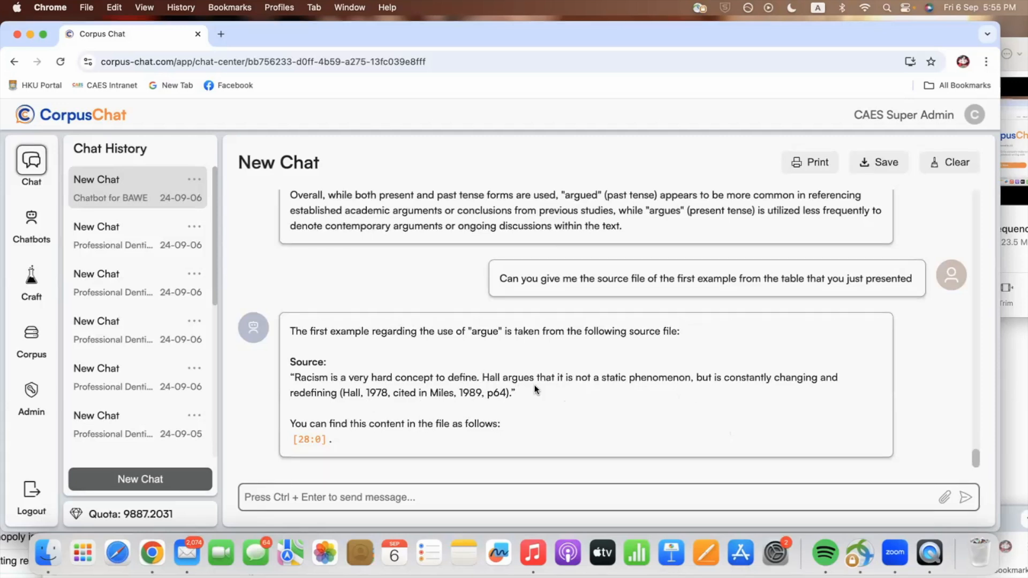
Download the source file cited as [28:0] in the reply, and return to the message field.
{"action": "left_click", "coordinate": [315, 440]}
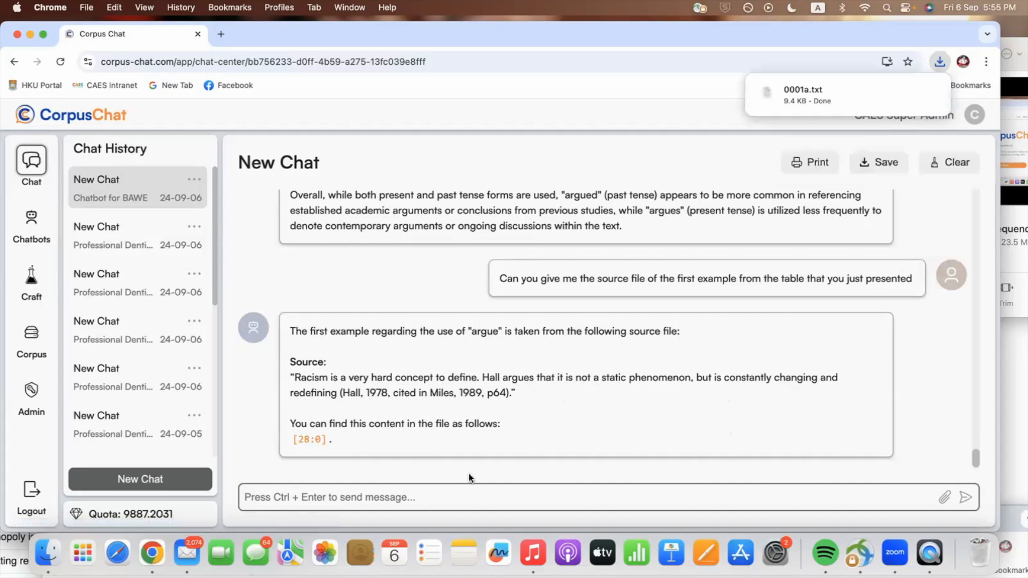
{"action": "left_click", "coordinate": [299, 491]}
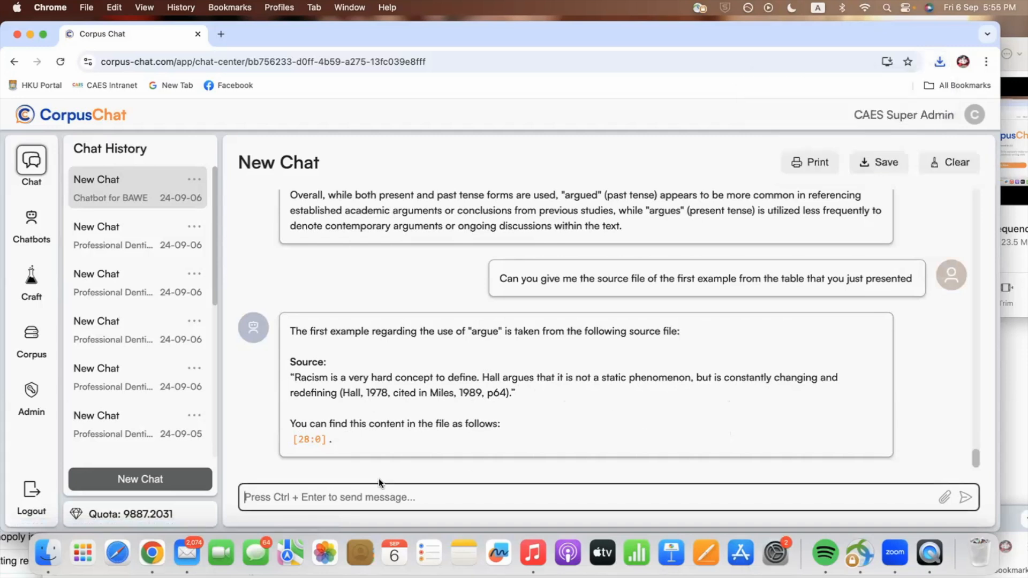
Send the message "Why the writer uses present tense for the verb 'argue', not using the past tense".
{"action": "type", "text": "Why "}
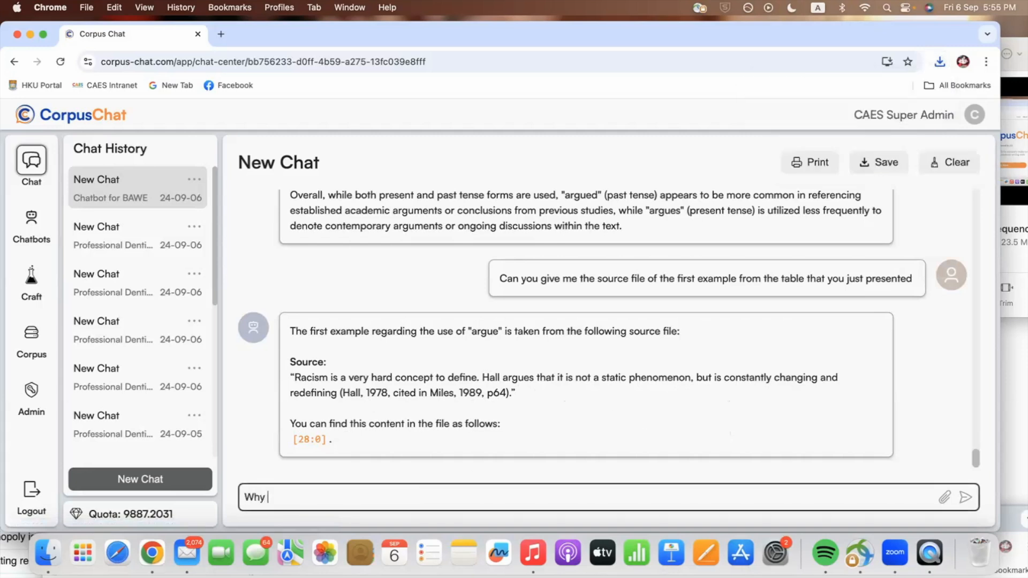
{"action": "type", "text": "the writer uses present tense of rth"}
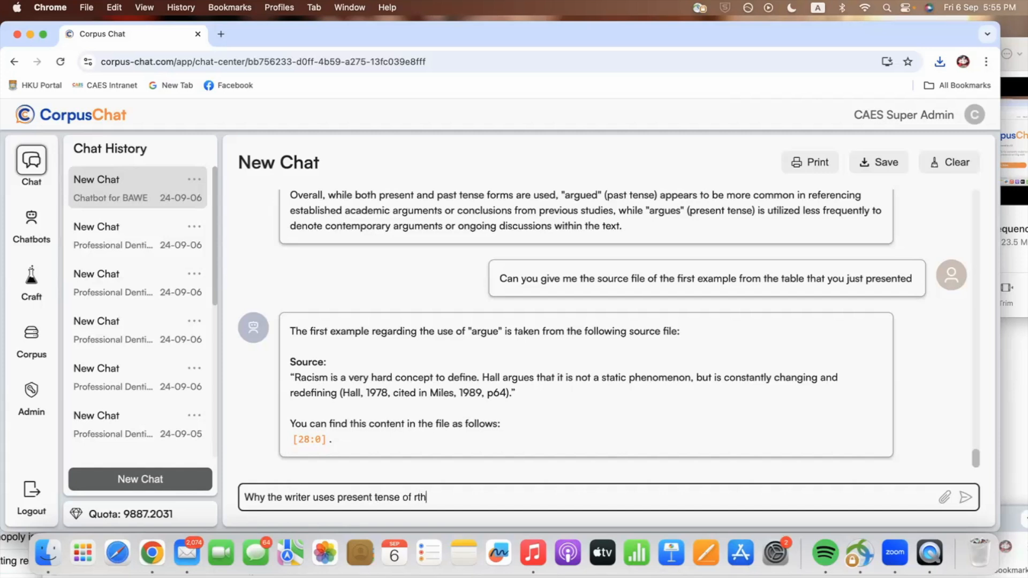
{"action": "key", "text": "BackSpace"}
{"action": "key", "text": "BackSpace"}
{"action": "key", "text": "BackSpace"}
{"action": "key", "text": "BackSpace"}
{"action": "key", "text": "BackSpace"}
{"action": "key", "text": "BackSpace"}
{"action": "type", "text": "for the verb 'argue', not using t"}
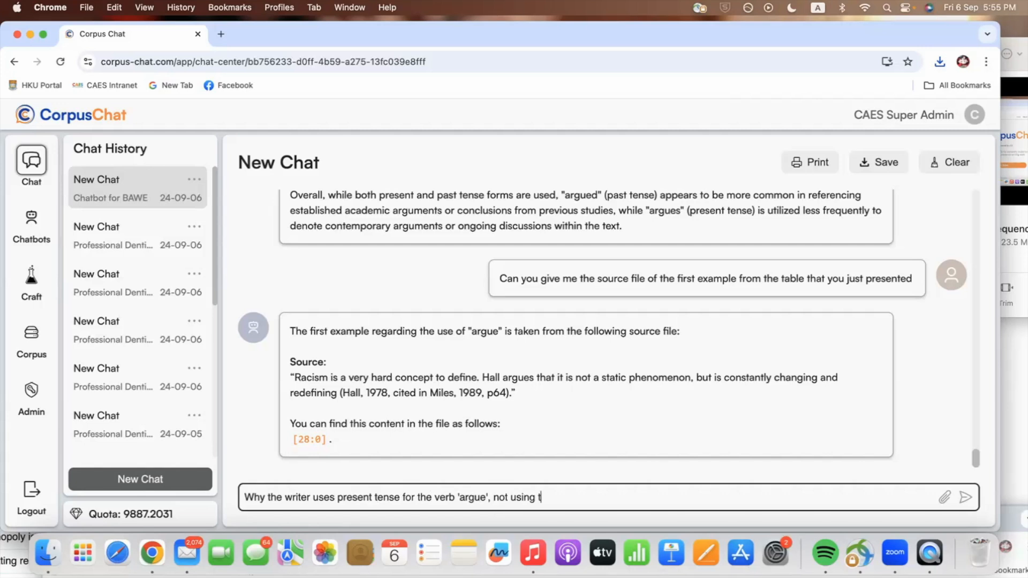
{"action": "type", "text": "he past tense"}
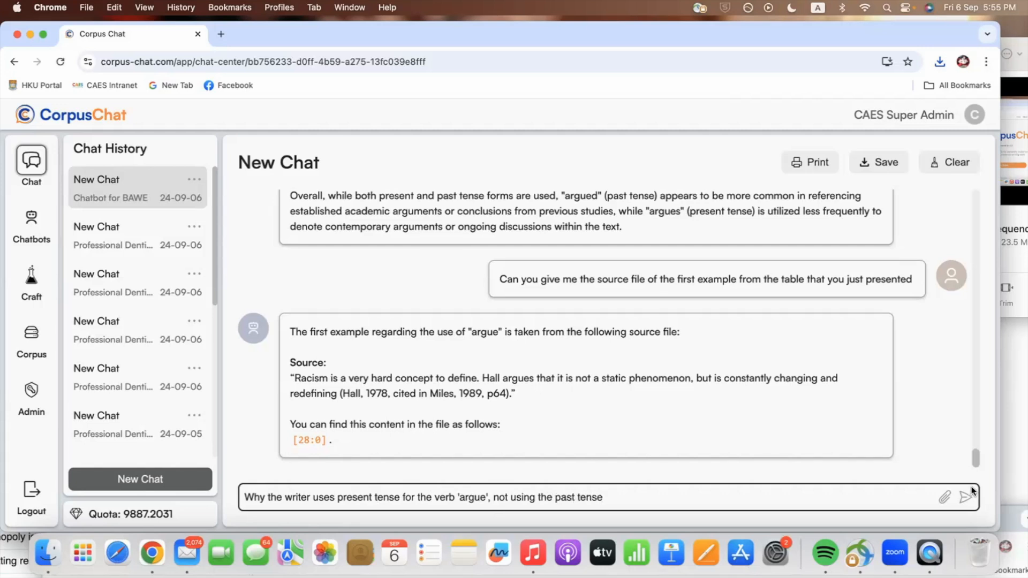
{"action": "left_click", "coordinate": [975, 494]}
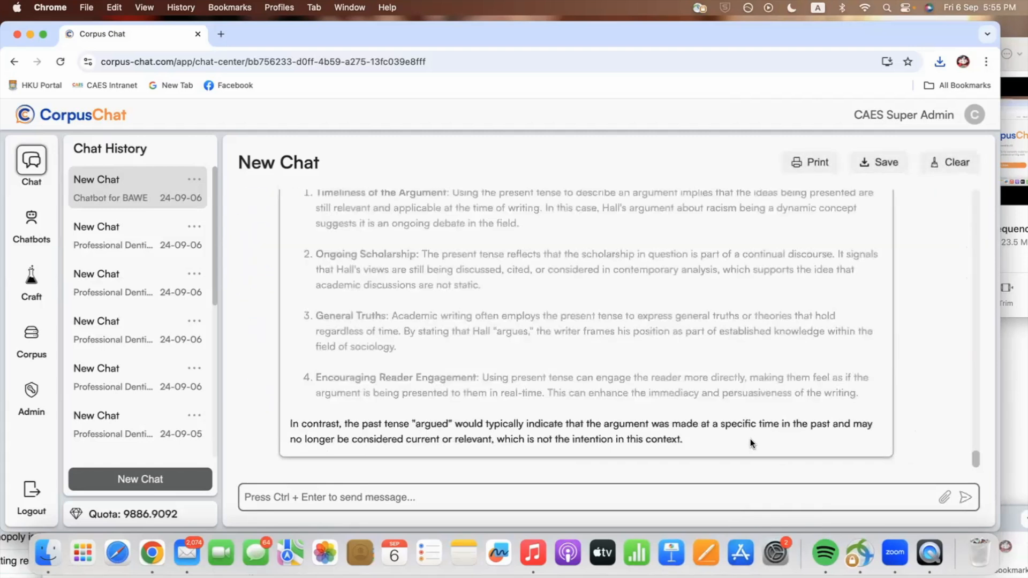
Read through the reply's reasons for using the present tense of "argue" and its contrast with the past tense.
{"action": "scroll", "coordinate": [750, 440], "scroll_direction": "up", "scroll_amount": 5}
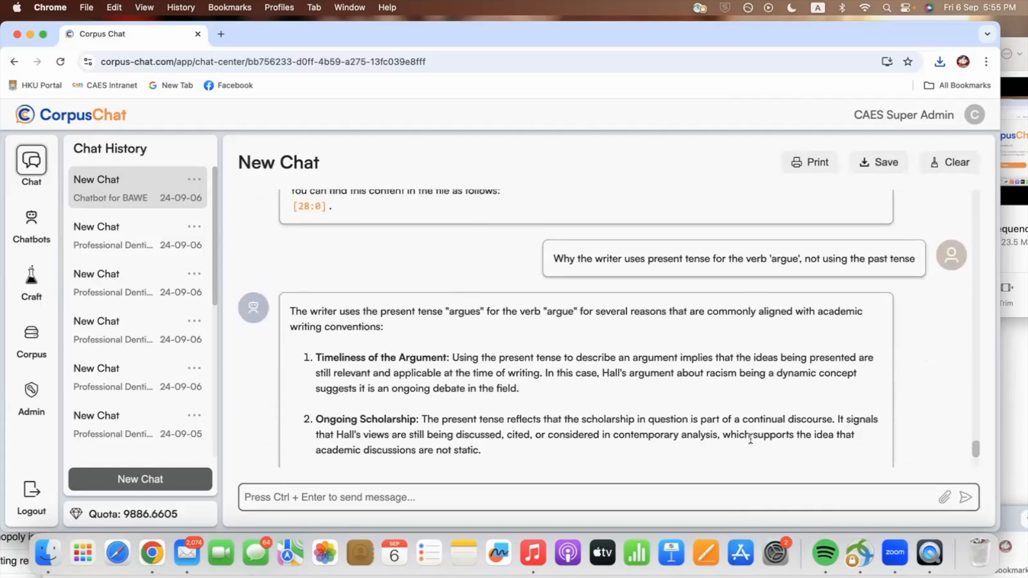
{"action": "scroll", "coordinate": [750, 439], "scroll_direction": "down", "scroll_amount": 2}
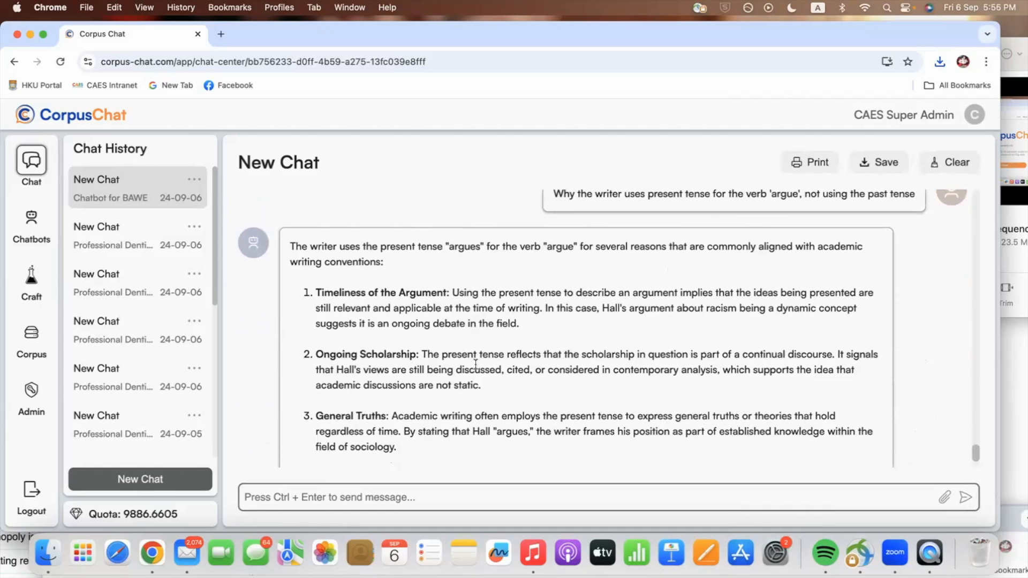
{"action": "scroll", "coordinate": [475, 364], "scroll_direction": "down", "scroll_amount": 4}
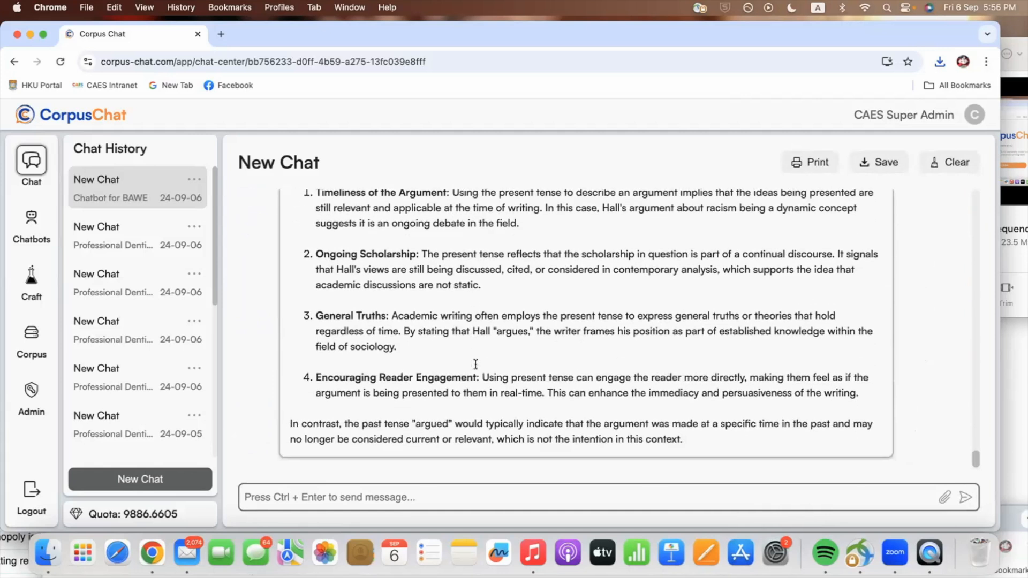
{"action": "scroll", "coordinate": [474, 368], "scroll_direction": "up", "scroll_amount": 2}
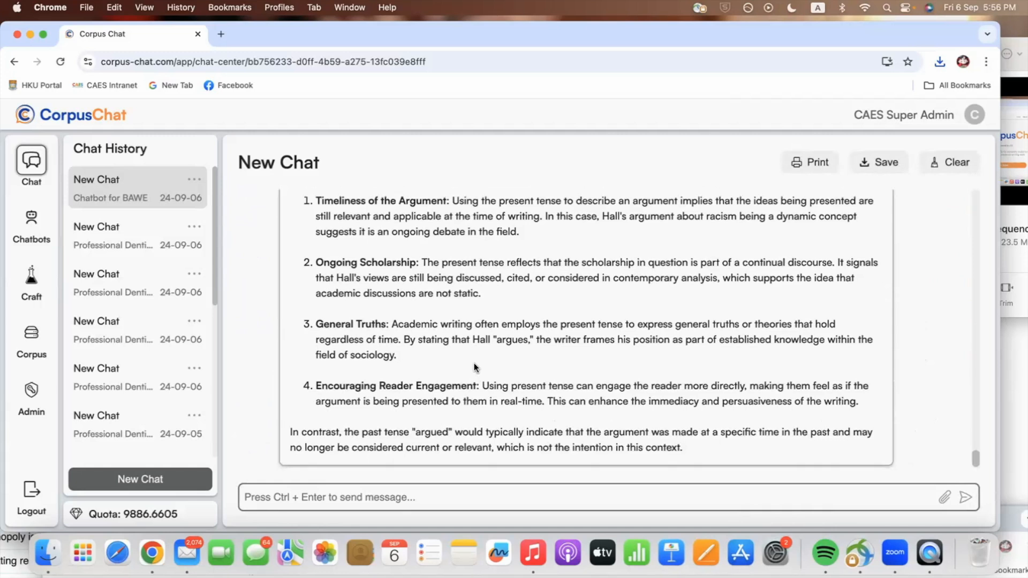
{"action": "scroll", "coordinate": [474, 365], "scroll_direction": "up", "scroll_amount": 4}
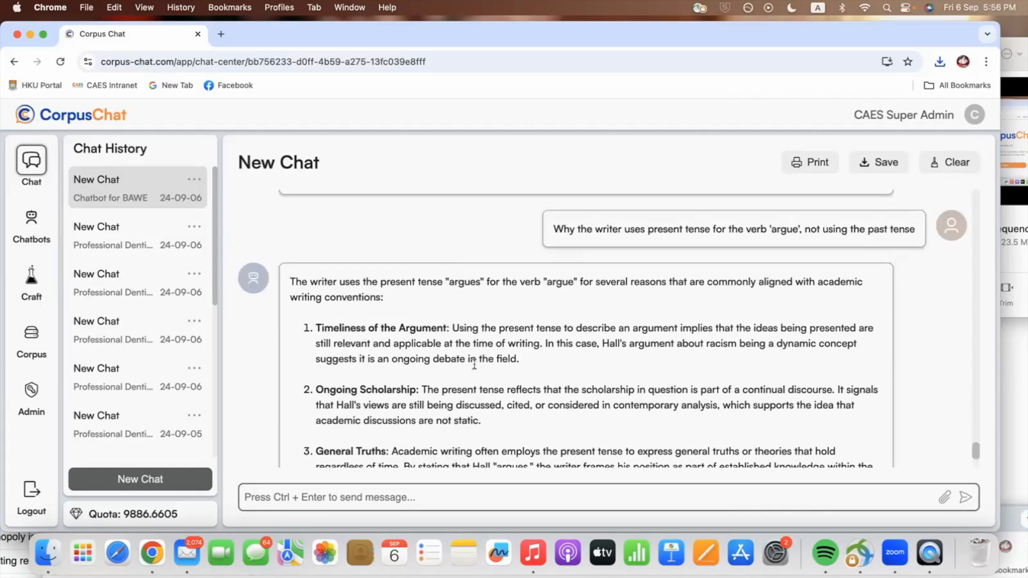